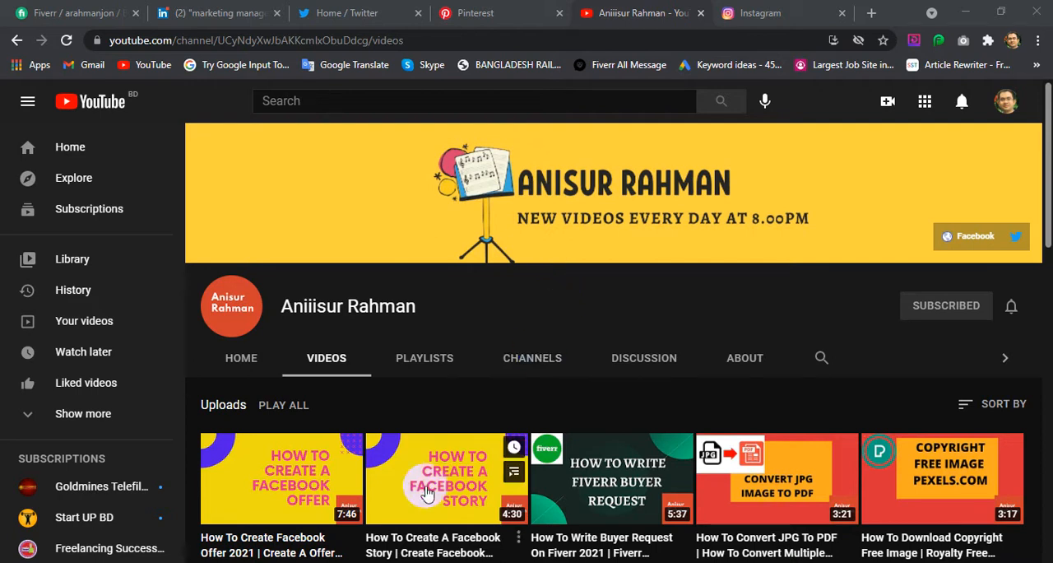
Switch to Fiverr and open the "offer keyword research that ranks" gig for editing from the active gigs list
left_click(71, 10)
scroll(463, 292, "up", 15)
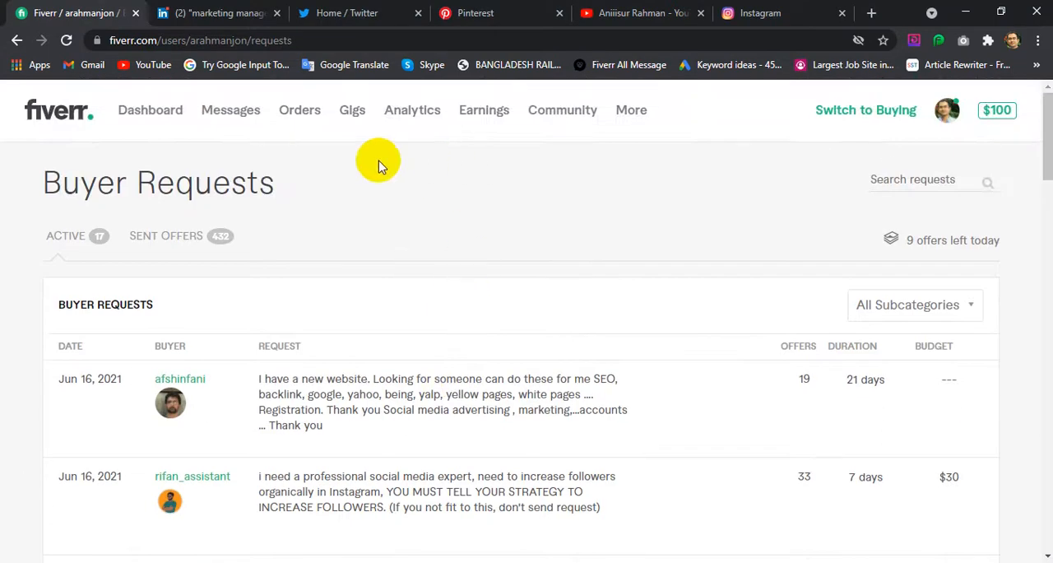
left_click(345, 113)
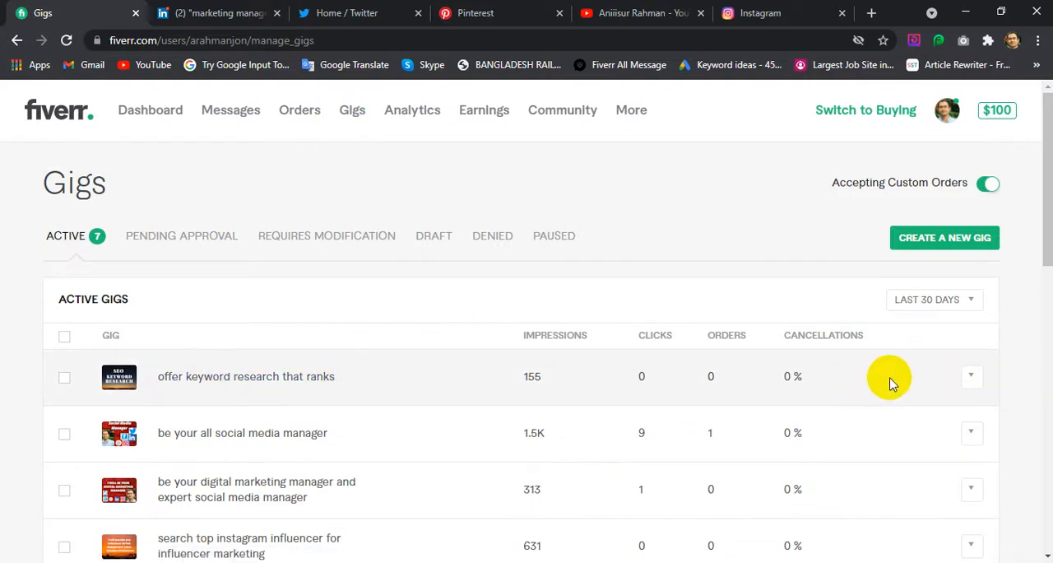
left_click(971, 377)
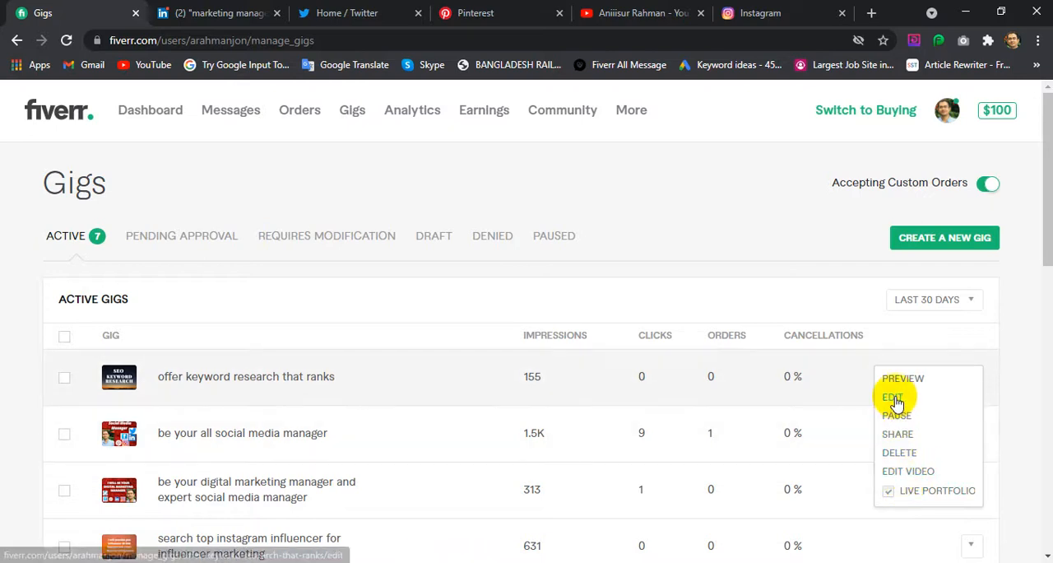
left_click(895, 399)
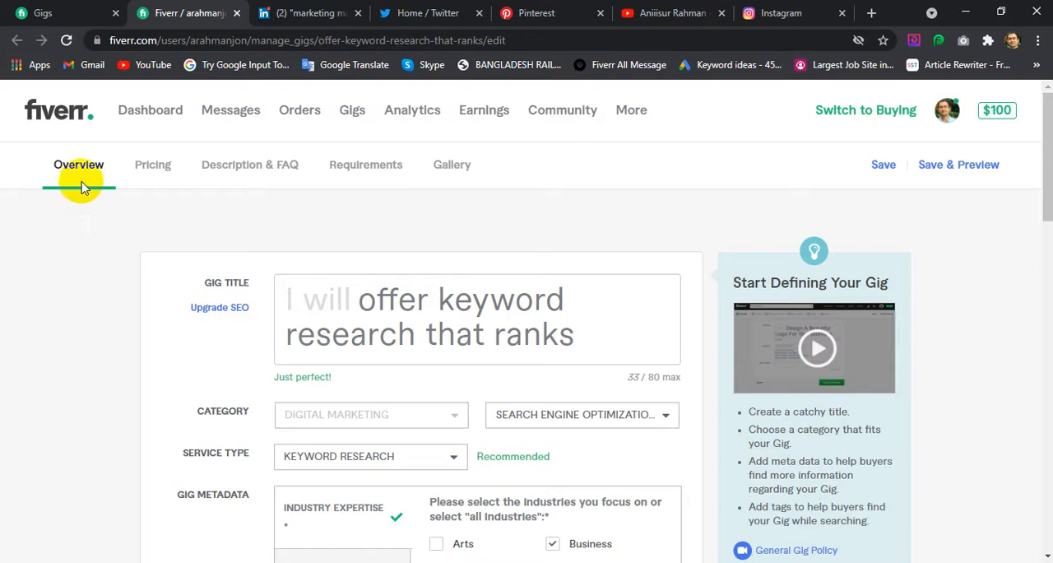
Look over the gig's Overview section and go to its Gallery section
scroll(415, 385, "down", 4)
scroll(415, 385, "up", 4)
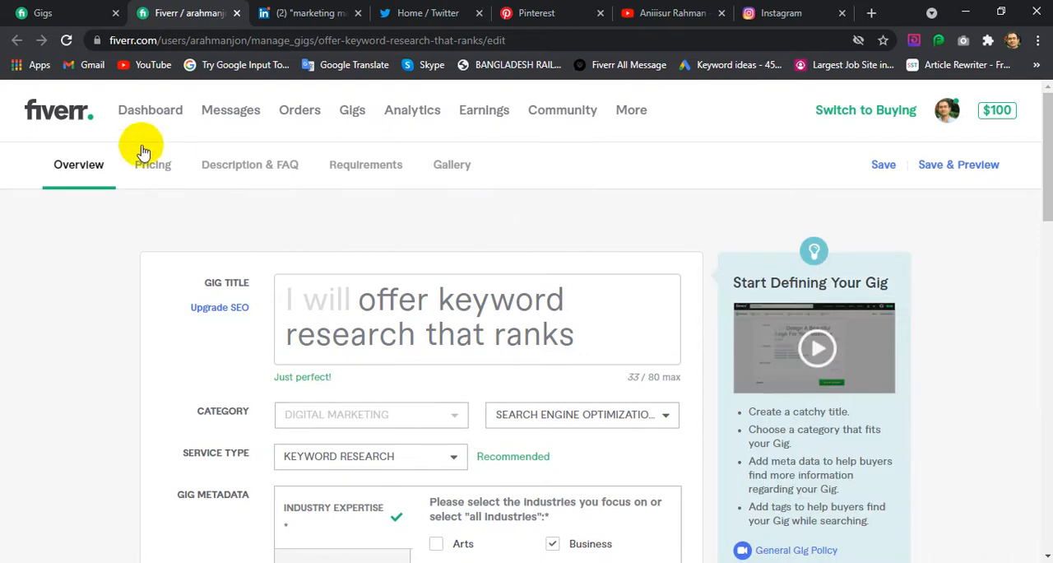
left_click(453, 169)
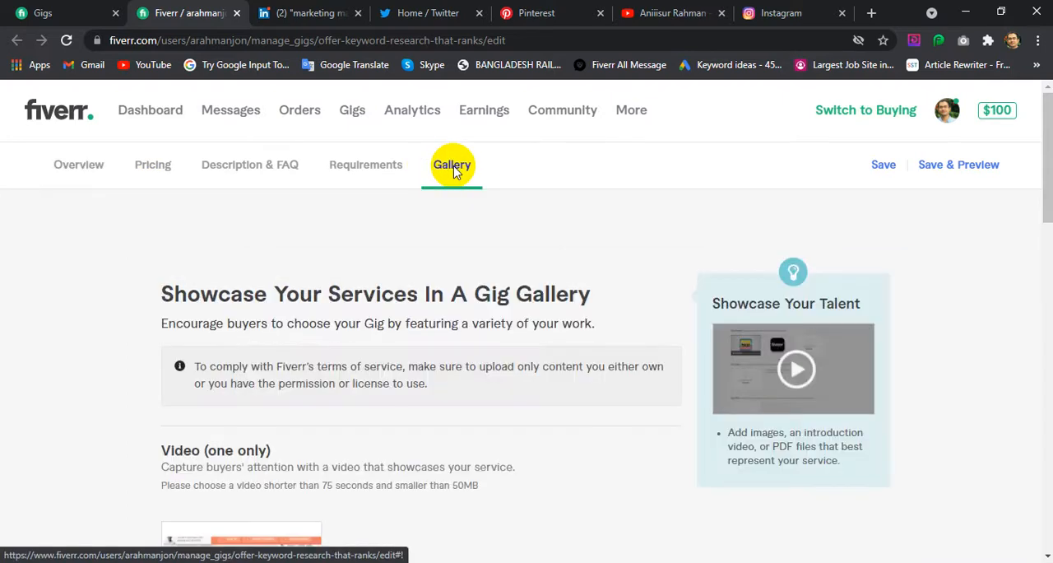
Examine the gallery's video, images and documents sections, including their upload limits and requirements
scroll(432, 176, "down", 3)
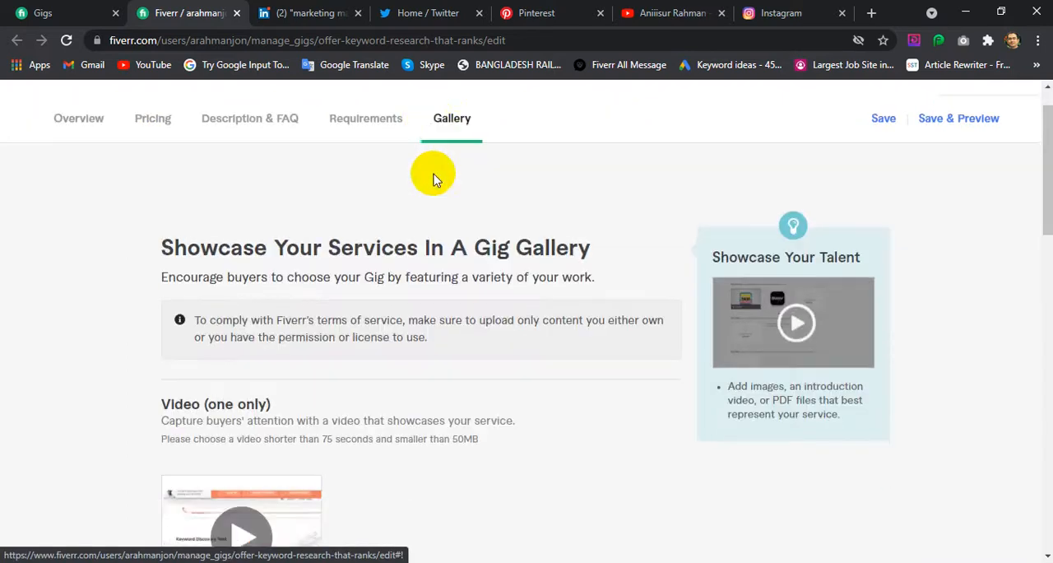
scroll(560, 341, "up", 3)
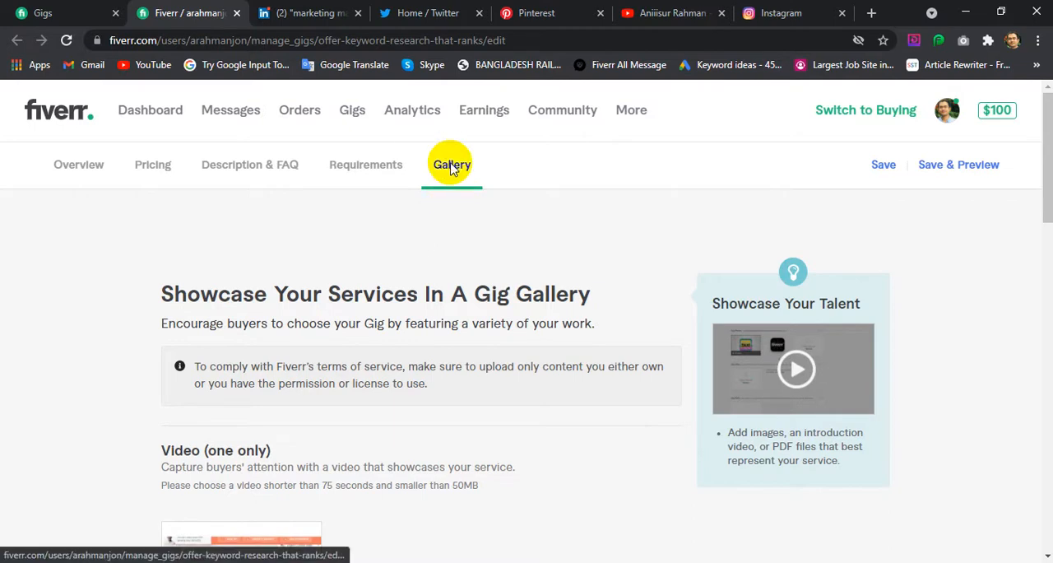
scroll(477, 258, "down", 4)
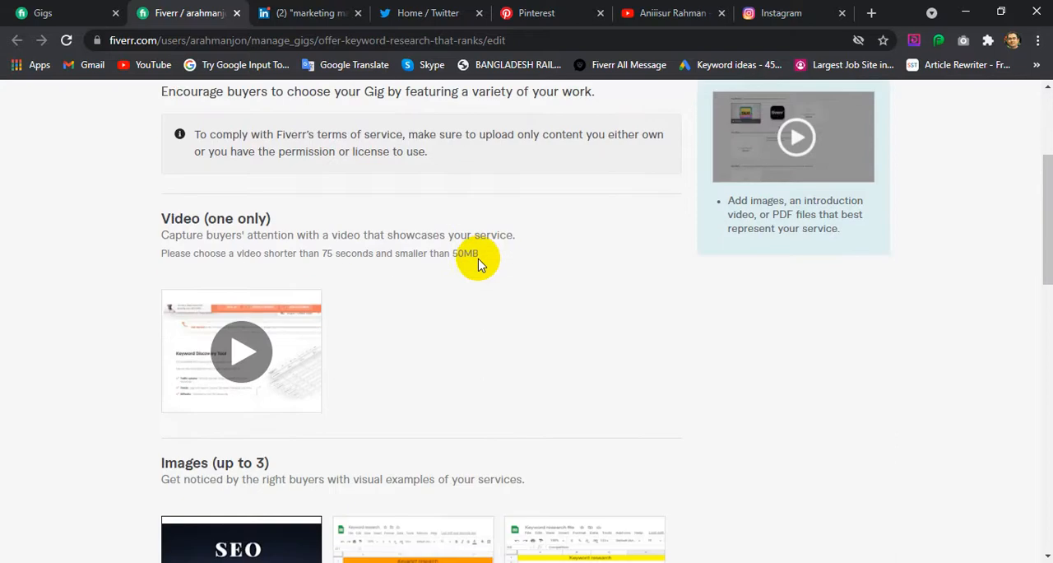
scroll(477, 259, "down", 2)
scroll(478, 259, "up", 3)
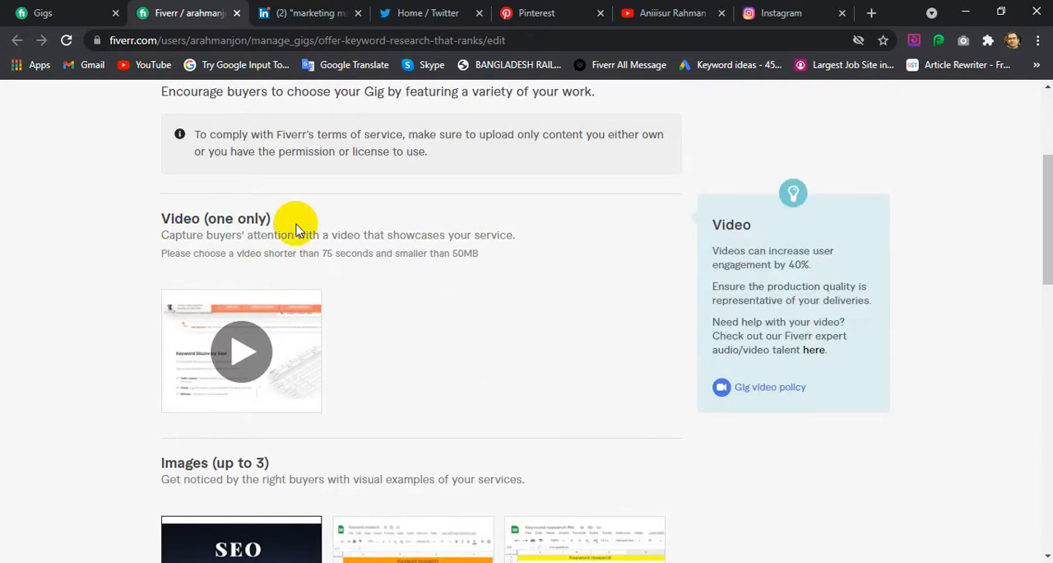
scroll(296, 231, "down", 3)
scroll(357, 275, "down", 3)
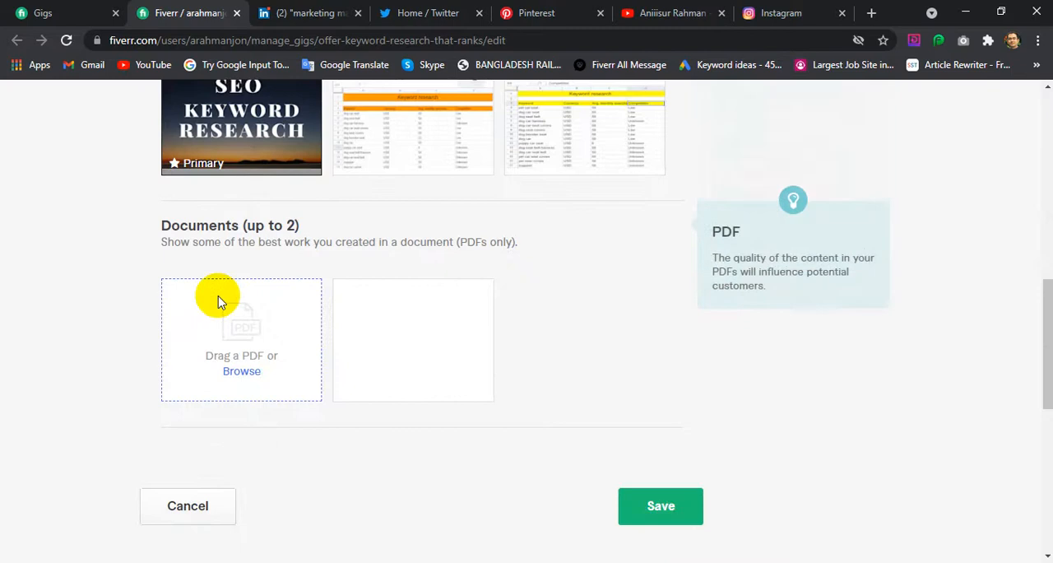
scroll(340, 369, "down", 2)
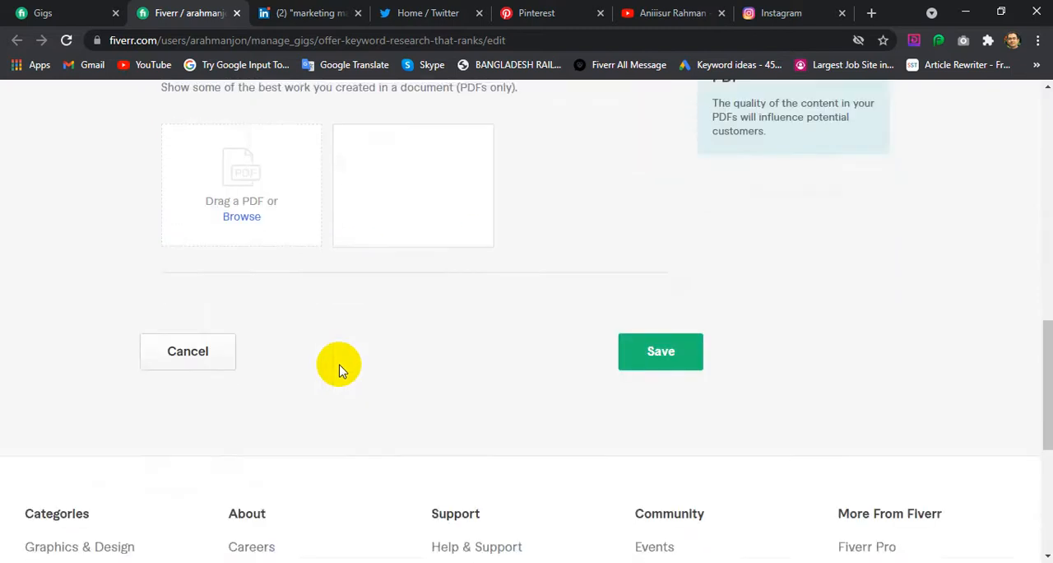
scroll(341, 369, "down", 4)
scroll(341, 369, "up", 15)
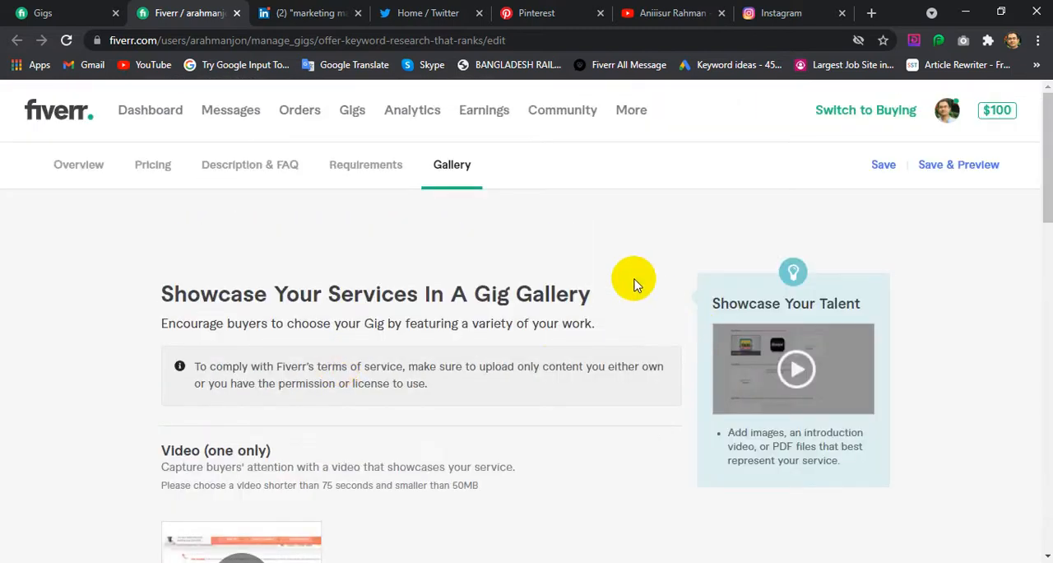
scroll(440, 402, "down", 6)
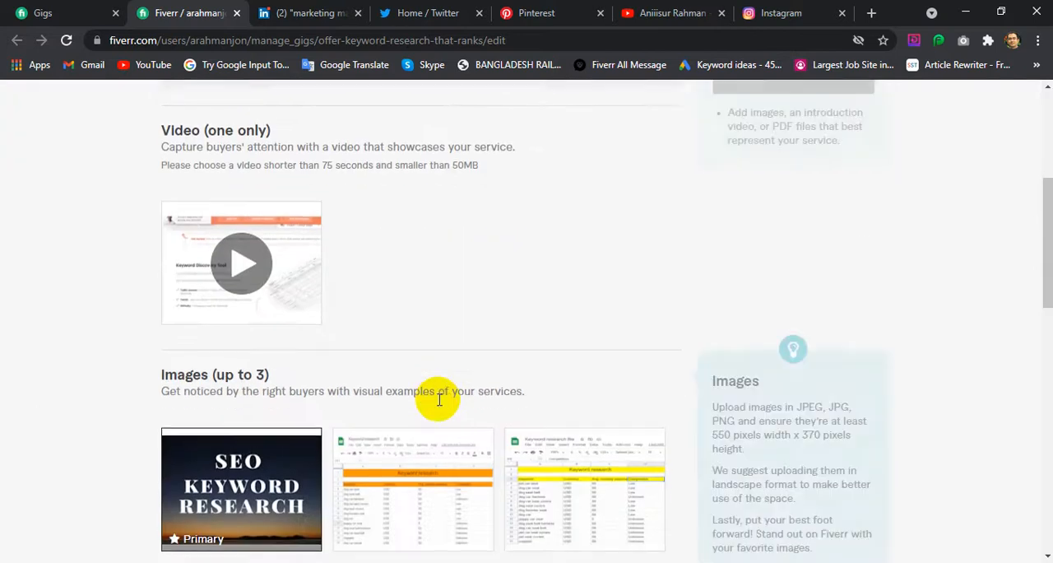
scroll(439, 400, "down", 2)
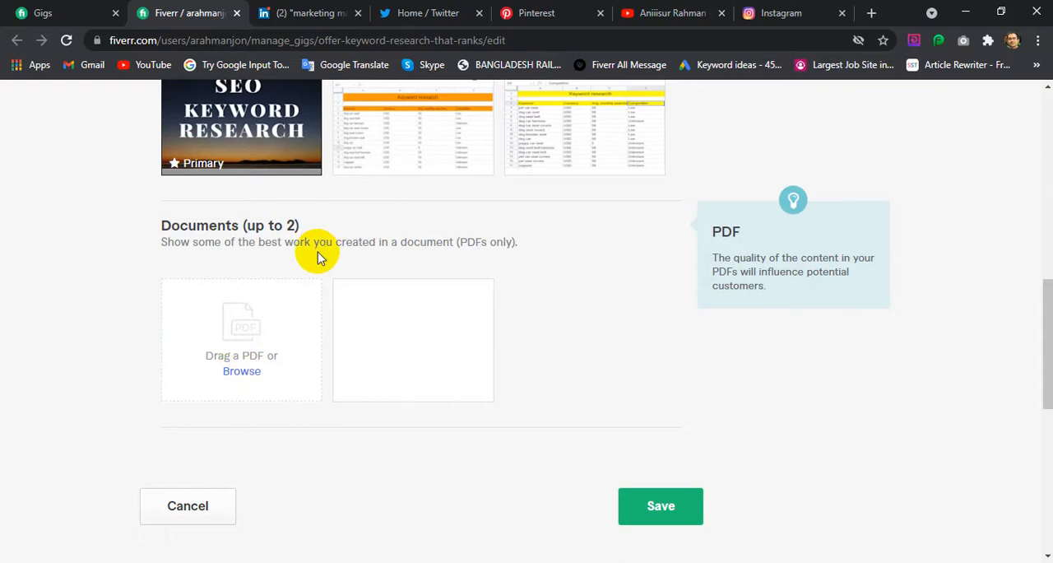
scroll(408, 390, "up", 2)
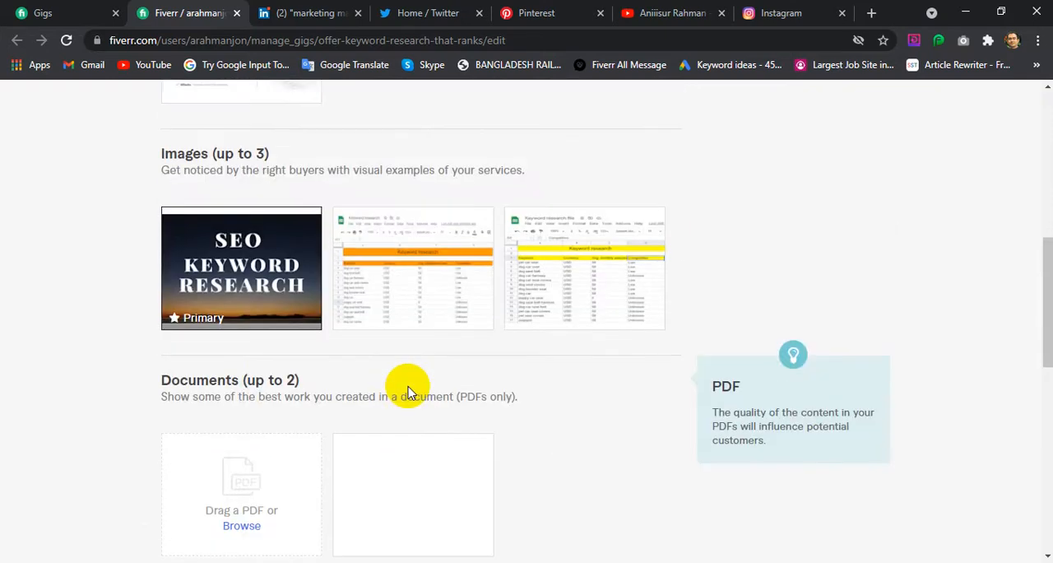
scroll(409, 390, "down", 5)
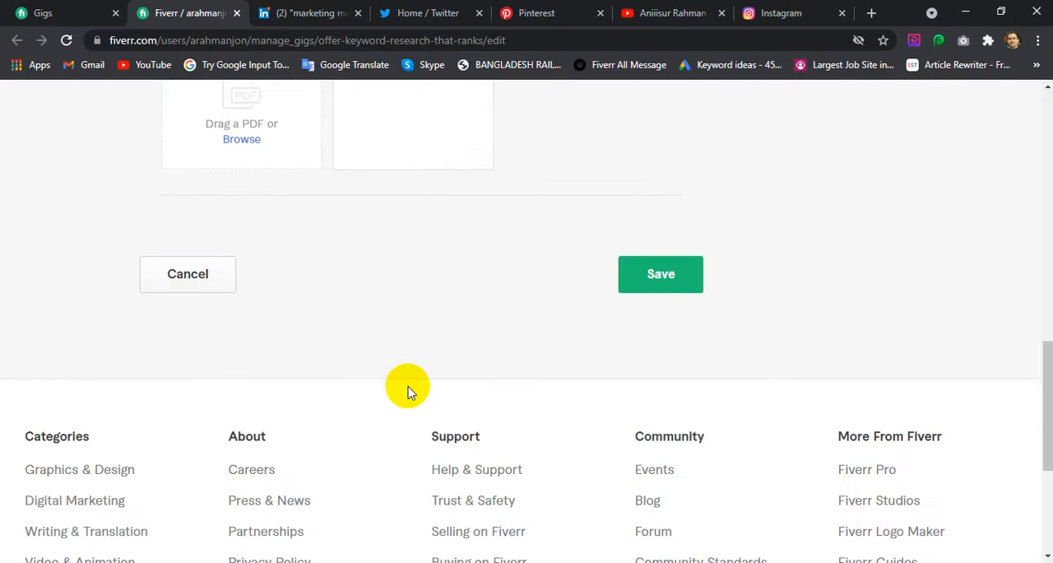
scroll(409, 390, "up", 4)
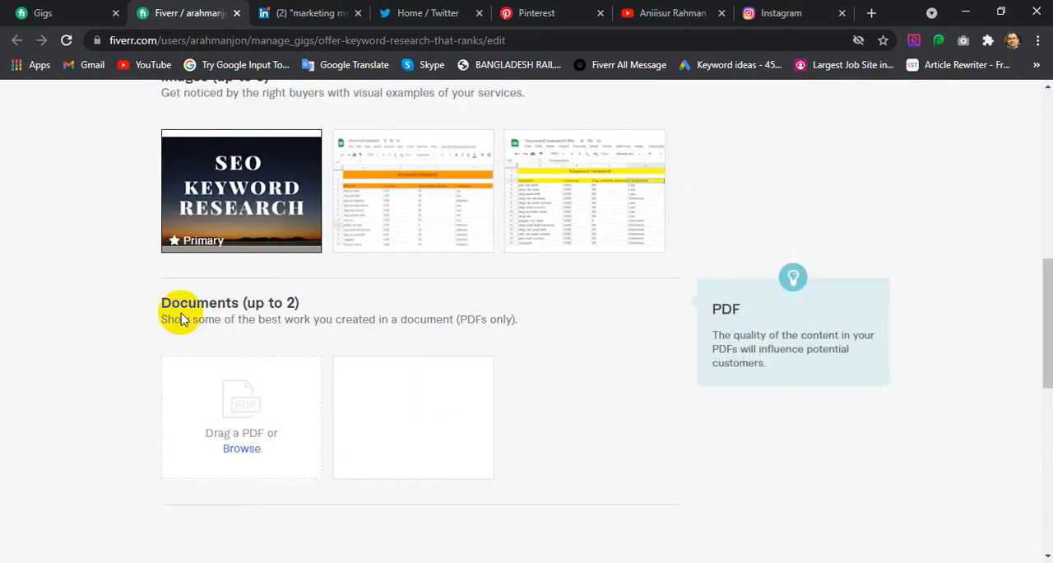
Upload the "I will offer keyword research that ranks" PDF numbered (1) from Downloads as the gig's first document
scroll(298, 382, "down", 1)
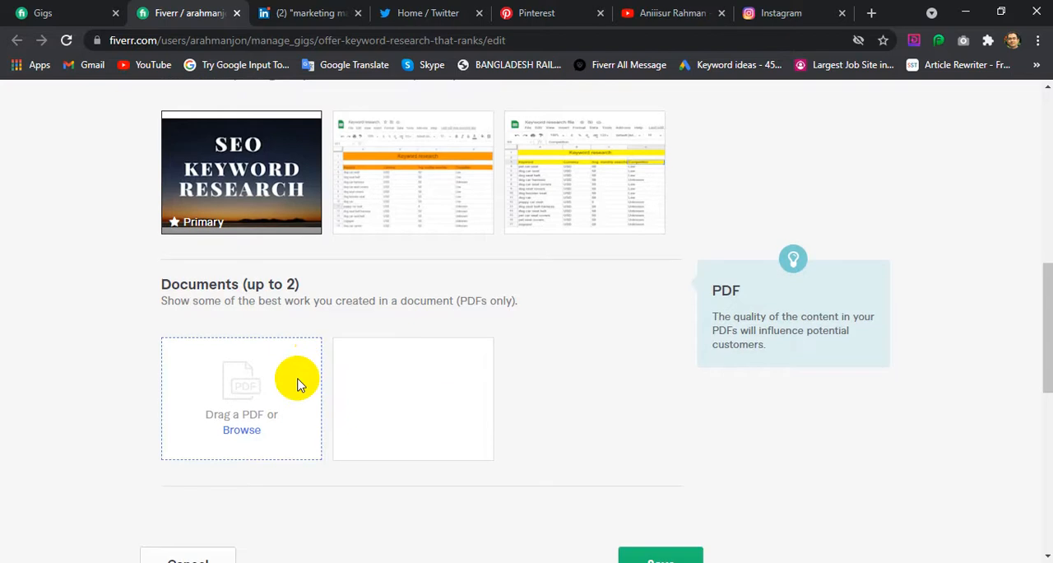
scroll(298, 382, "down", 1)
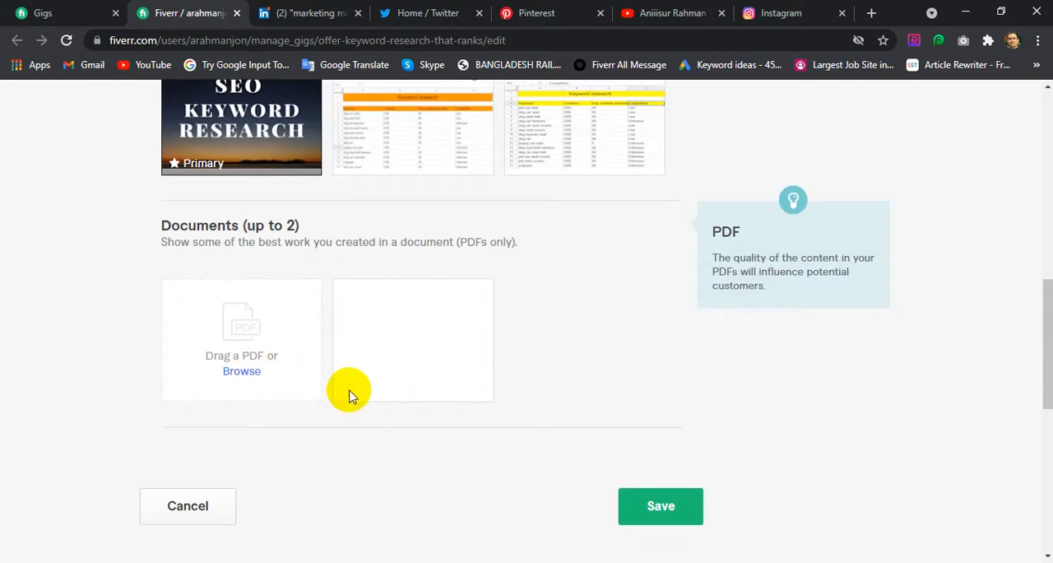
left_click(251, 370)
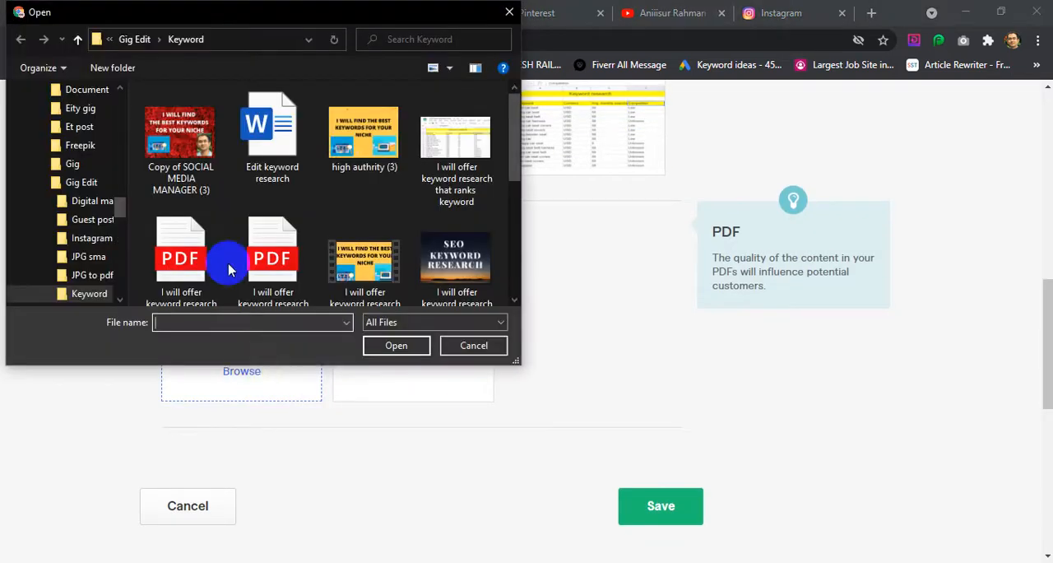
scroll(81, 210, "up", 10)
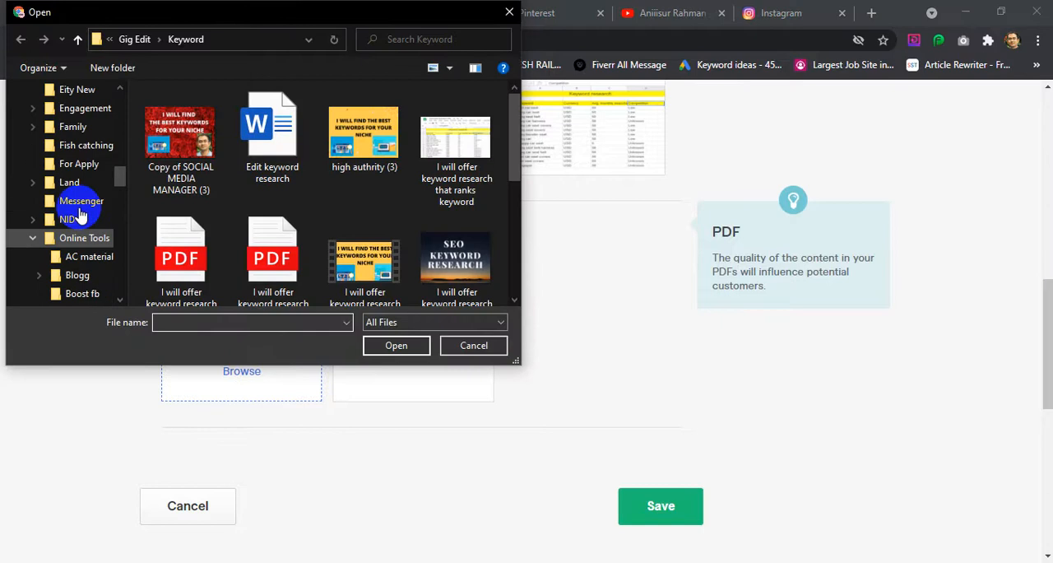
scroll(81, 209, "up", 2)
scroll(83, 204, "up", 2)
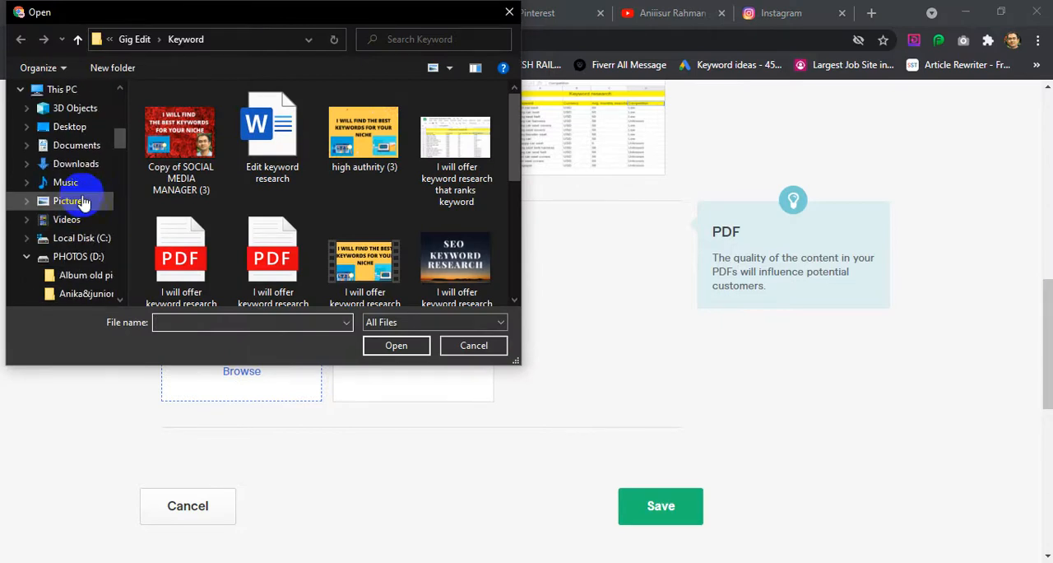
left_click(79, 174)
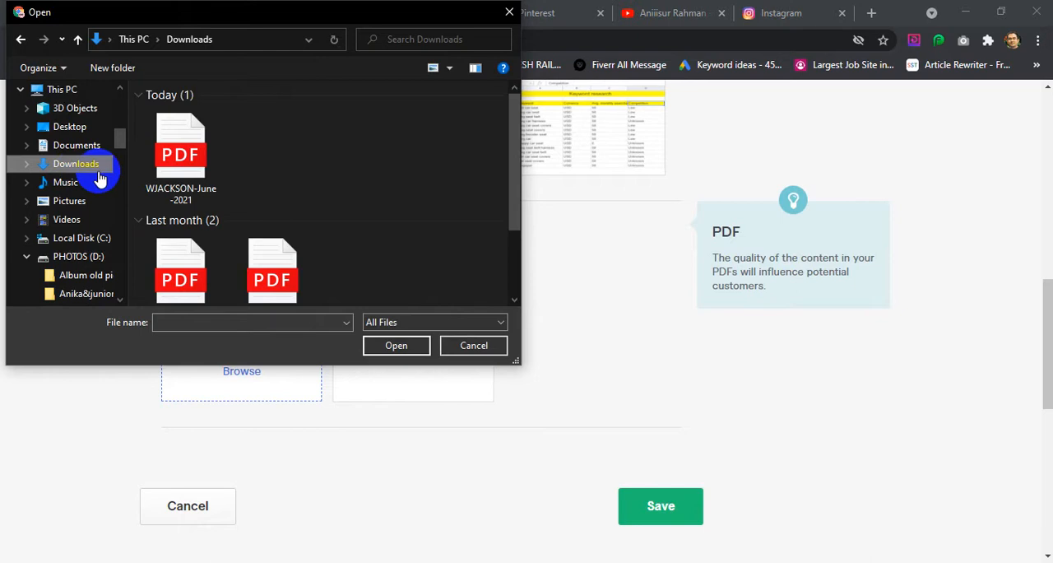
scroll(288, 198, "down", 2)
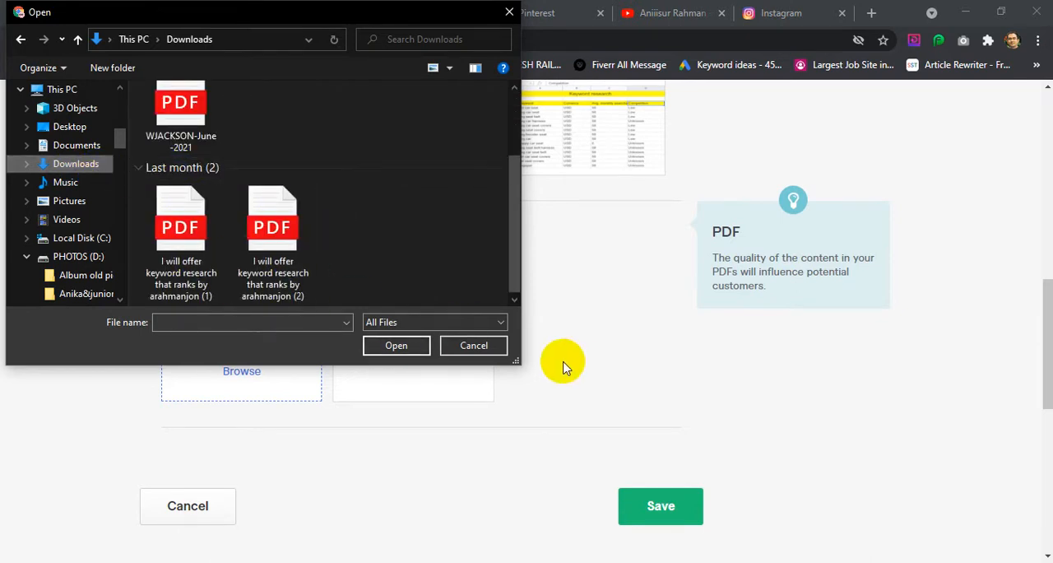
left_click(212, 253)
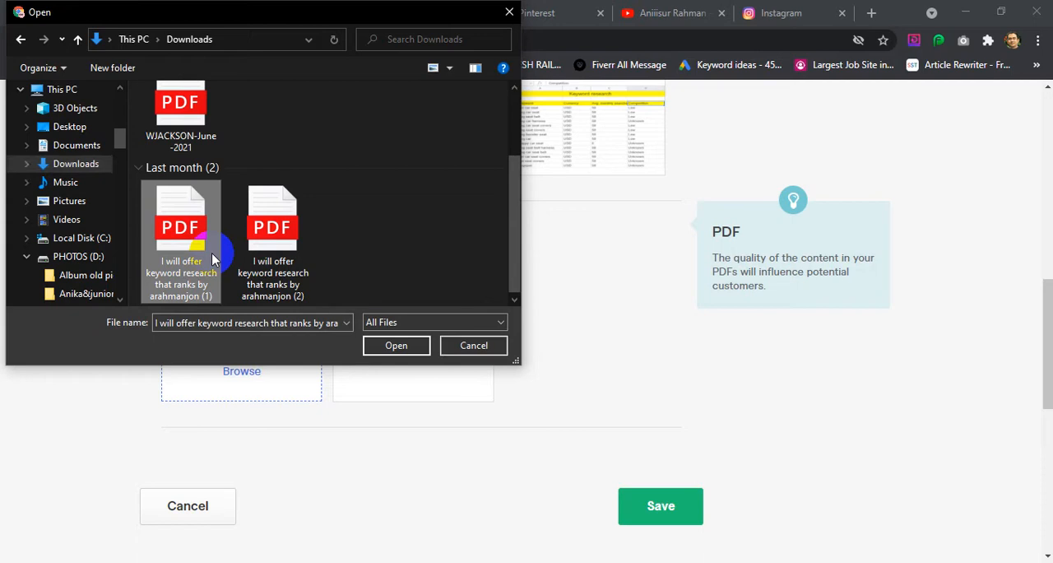
left_click(402, 349)
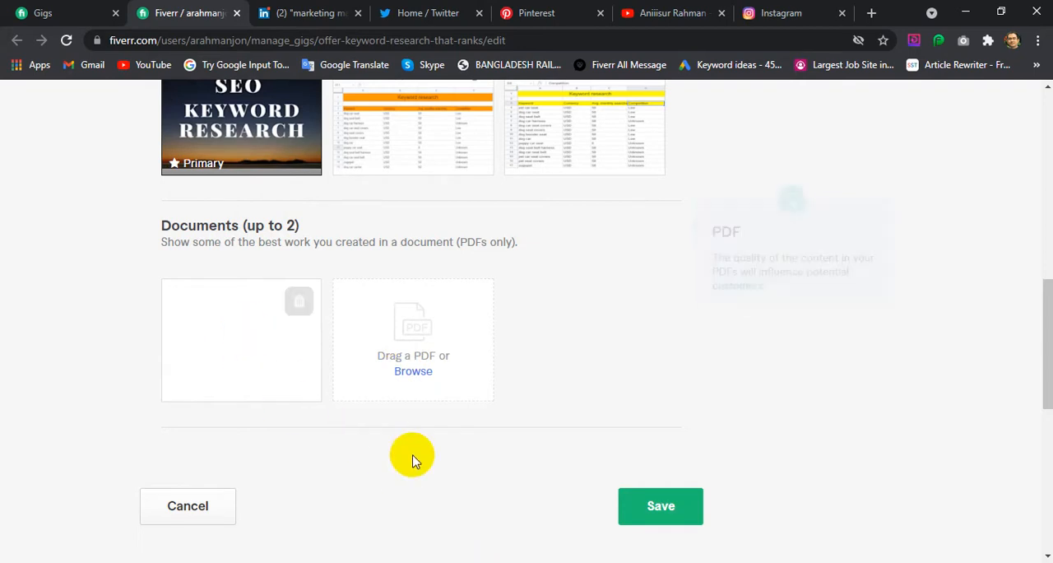
mouse_move(247, 317)
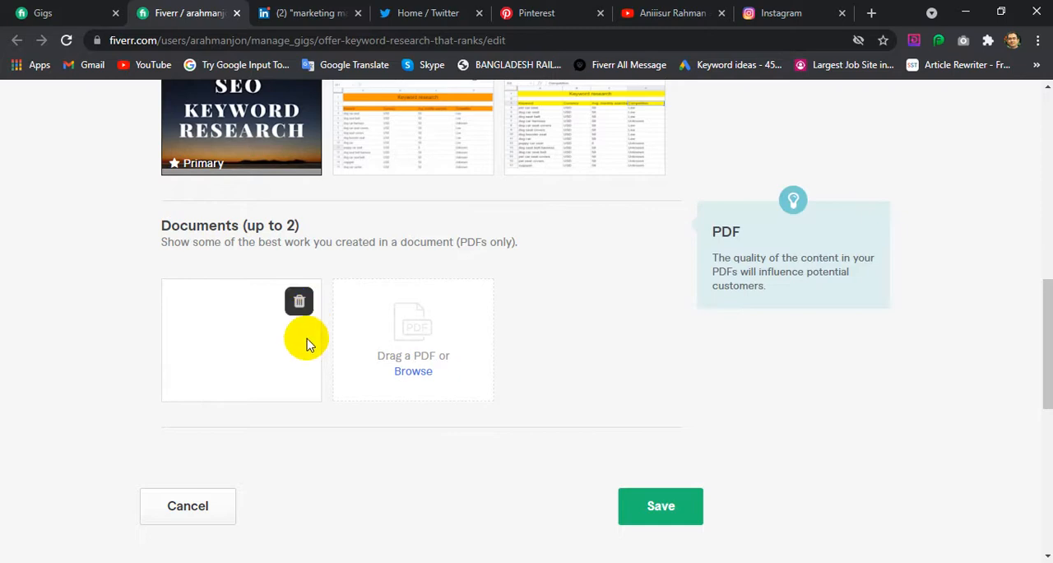
Add the "I will offer keyword research that ranks" PDF numbered (2) from Downloads as the gig's second document
scroll(257, 359, "down", 1)
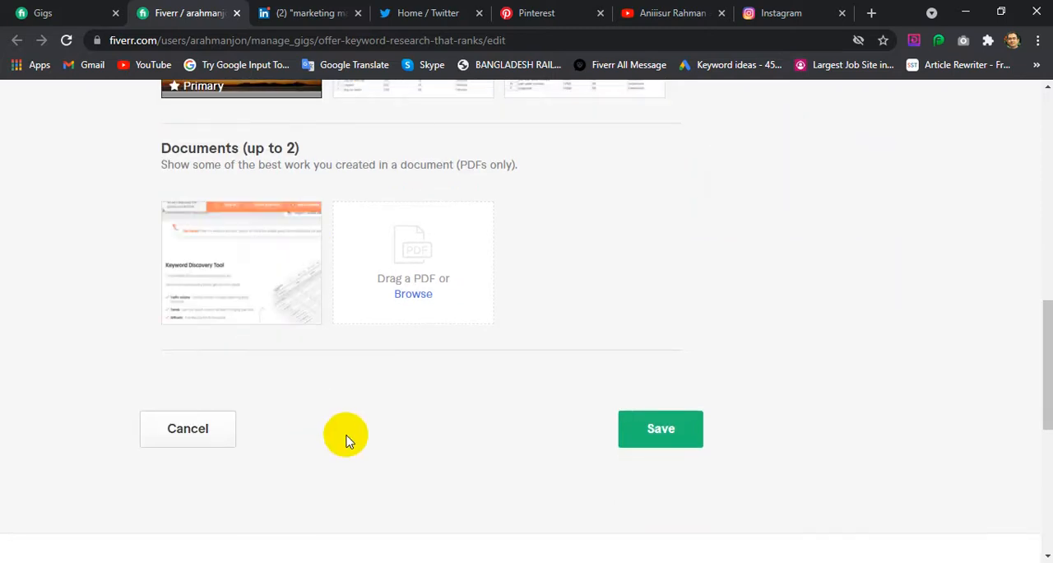
scroll(292, 379, "up", 2)
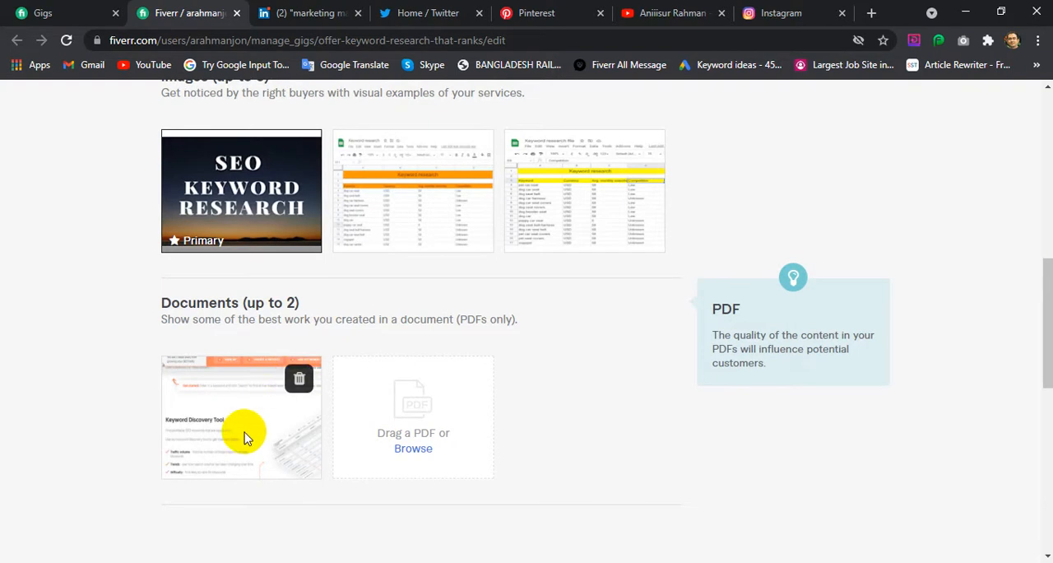
left_click(415, 452)
scroll(478, 280, "down", 1)
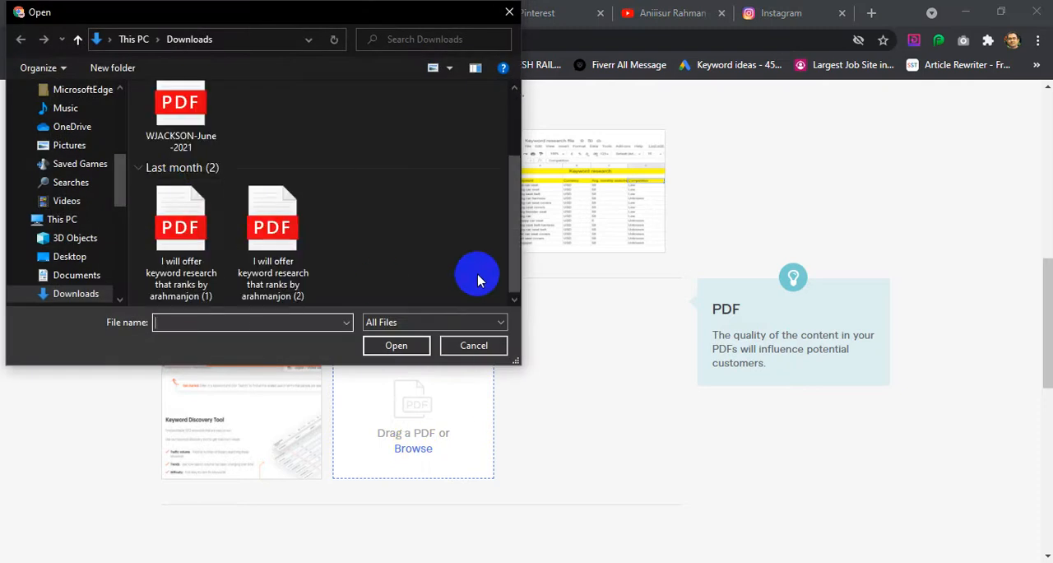
left_click(259, 238)
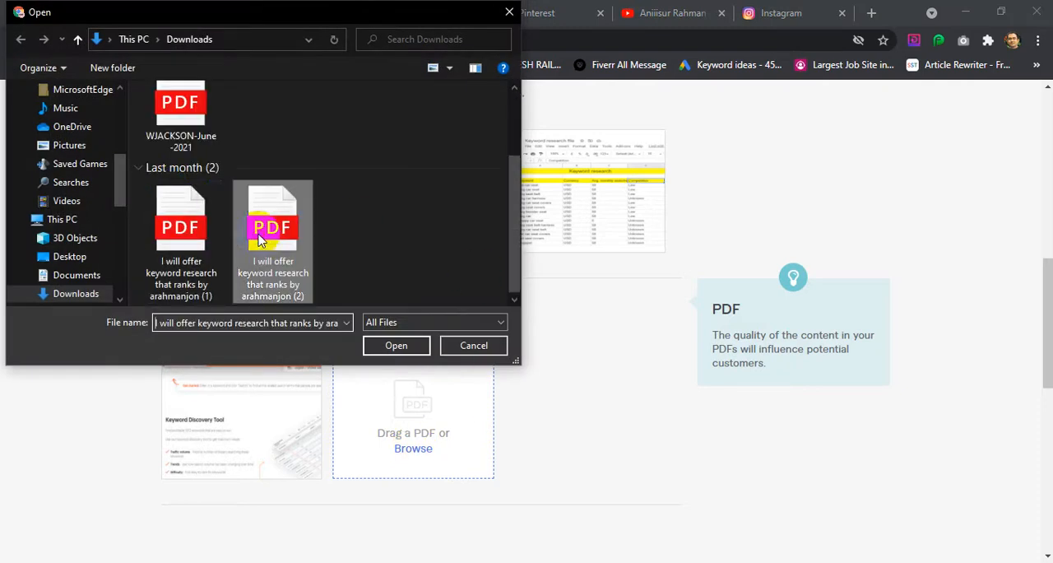
left_click(395, 346)
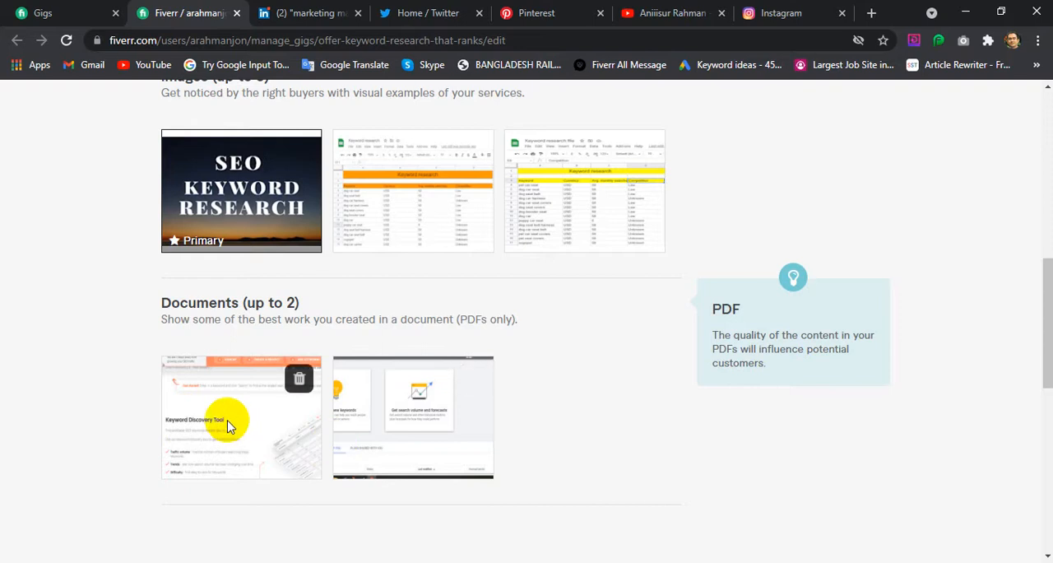
scroll(228, 424, "down", 2)
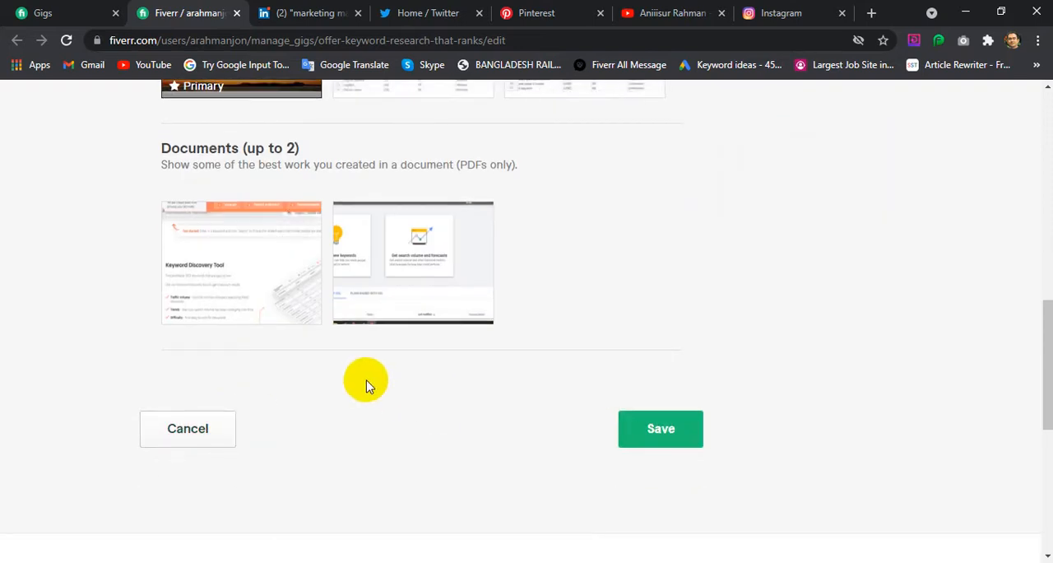
scroll(380, 383, "up", 4)
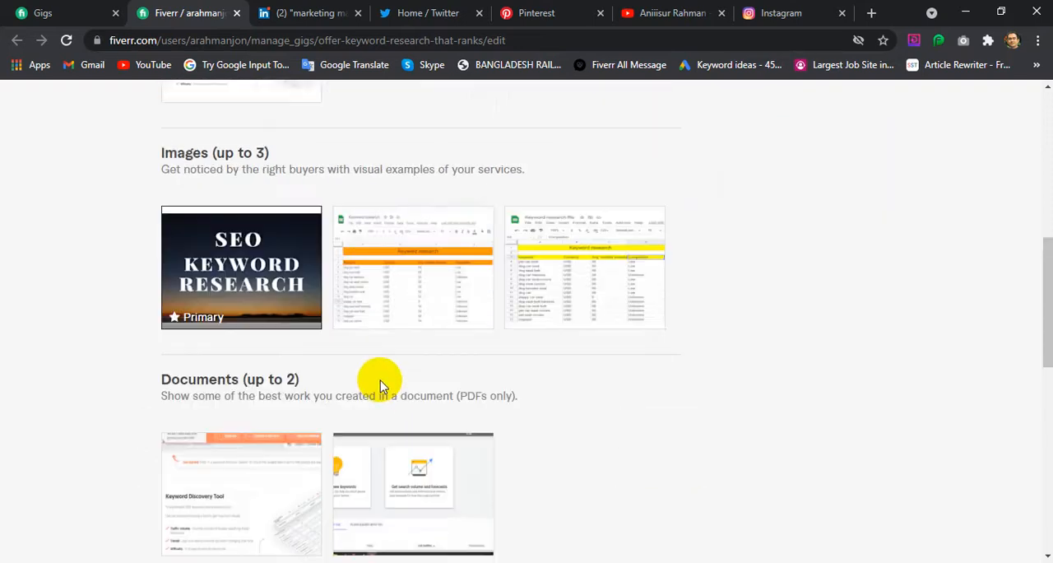
Check the two PDFs in the gallery's Documents section and save the gallery changes
scroll(399, 399, "down", 3)
scroll(598, 444, "down", 1)
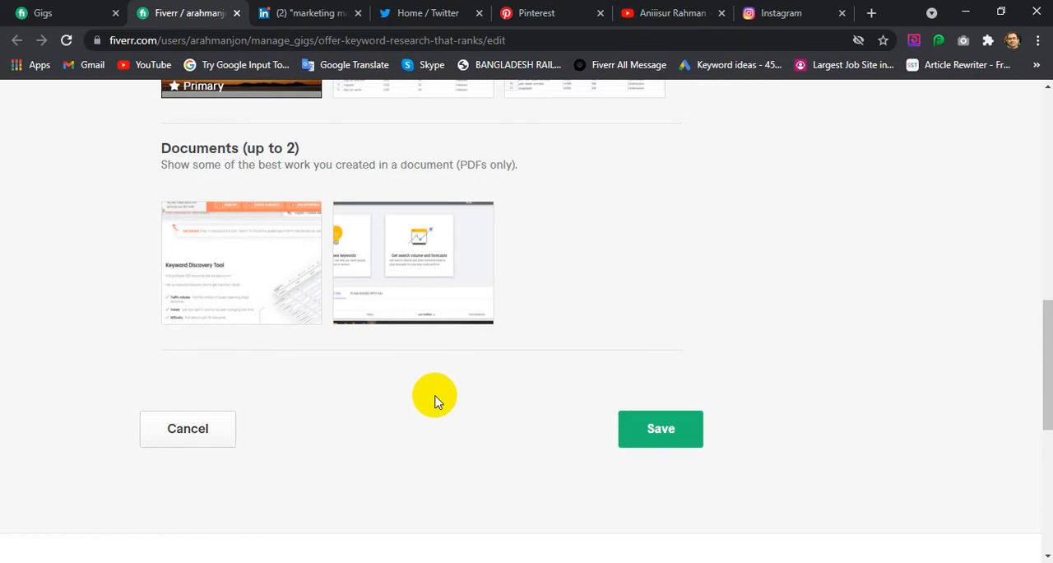
scroll(436, 400, "up", 9)
scroll(436, 401, "down", 3)
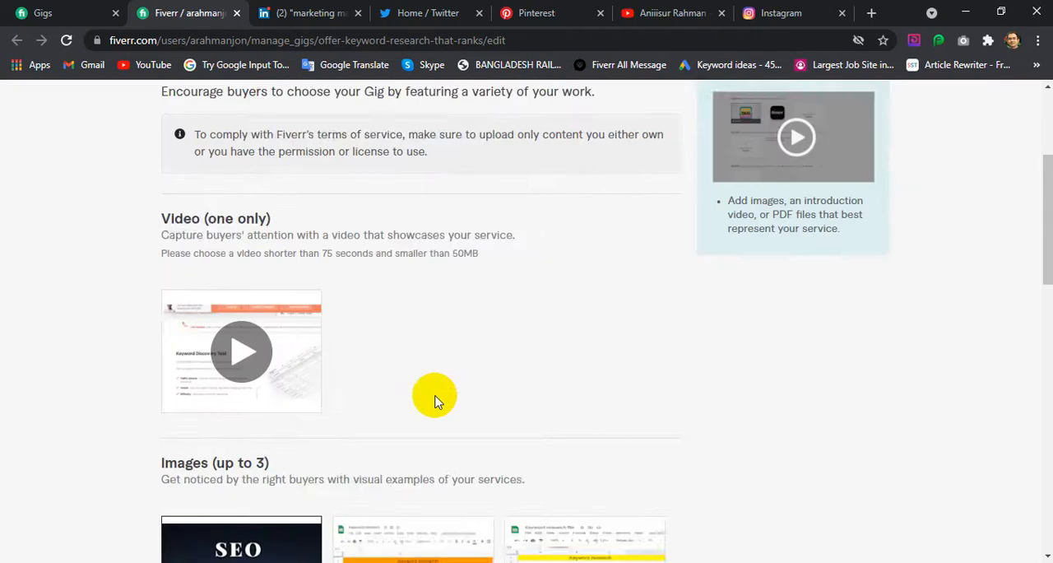
scroll(436, 401, "down", 5)
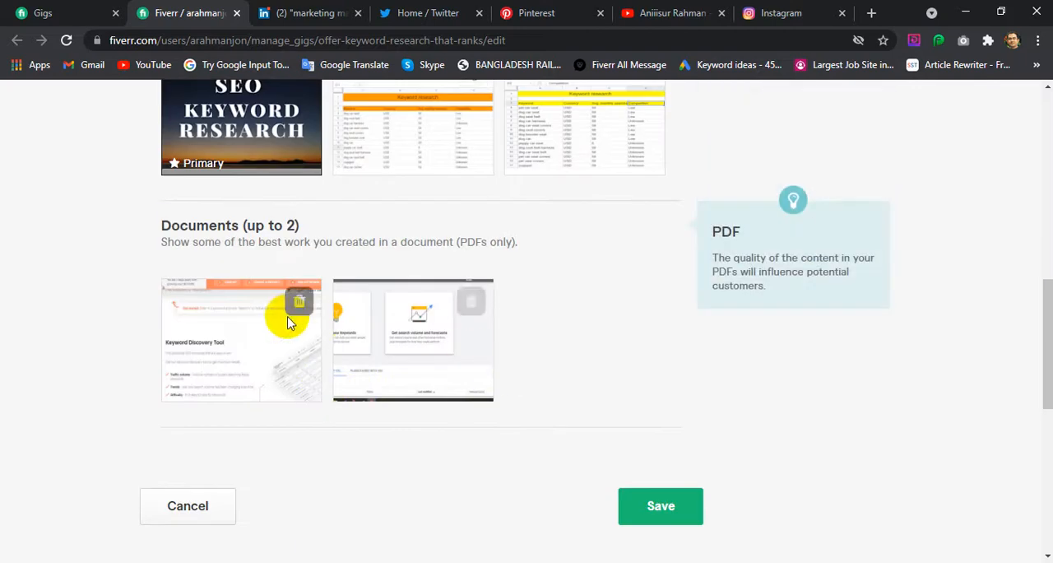
left_click(662, 510)
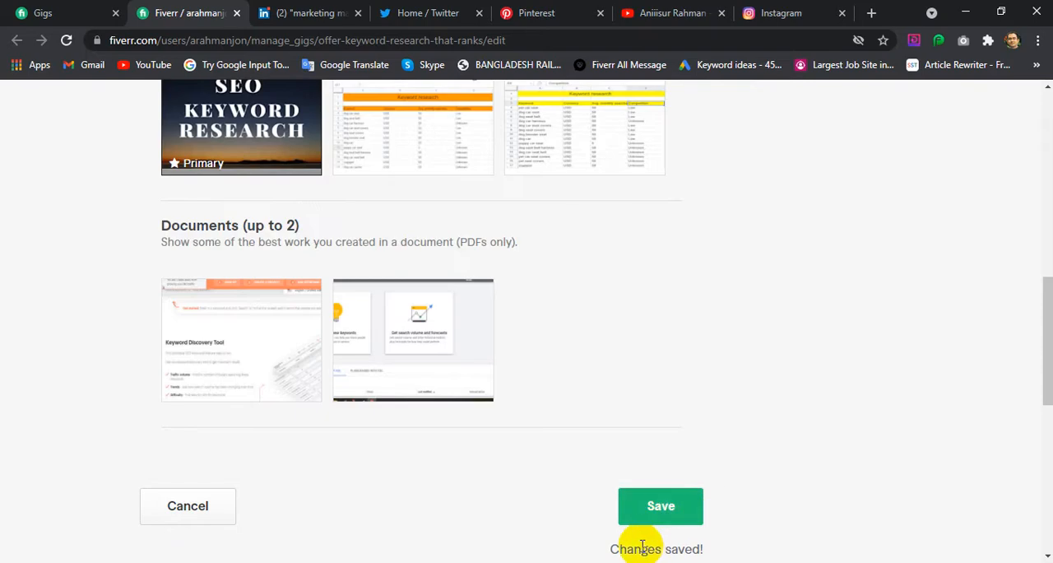
Save and preview the gig, and look over the gallery and description on its public page
scroll(734, 495, "up", 9)
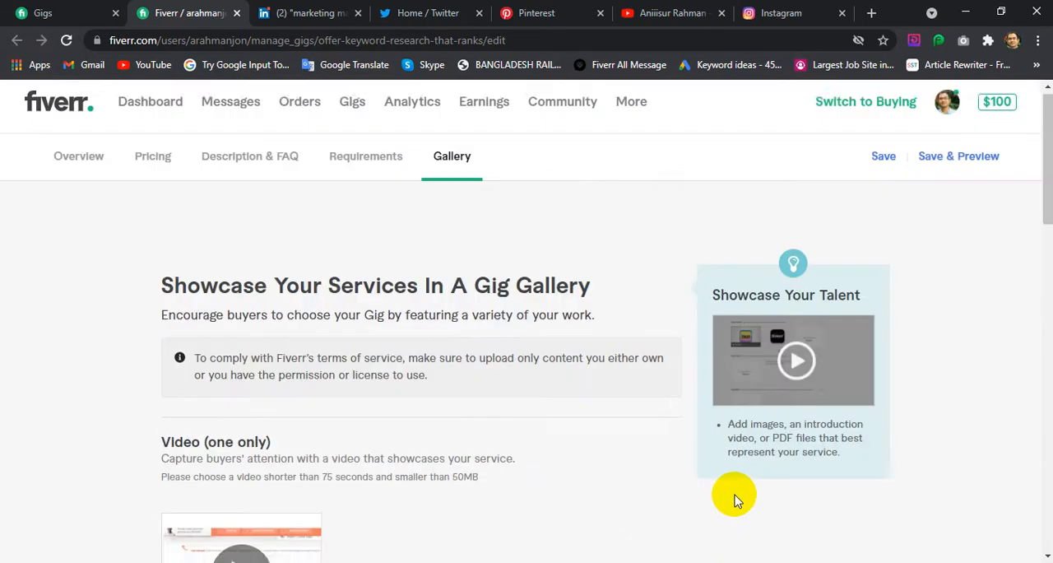
left_click(933, 165)
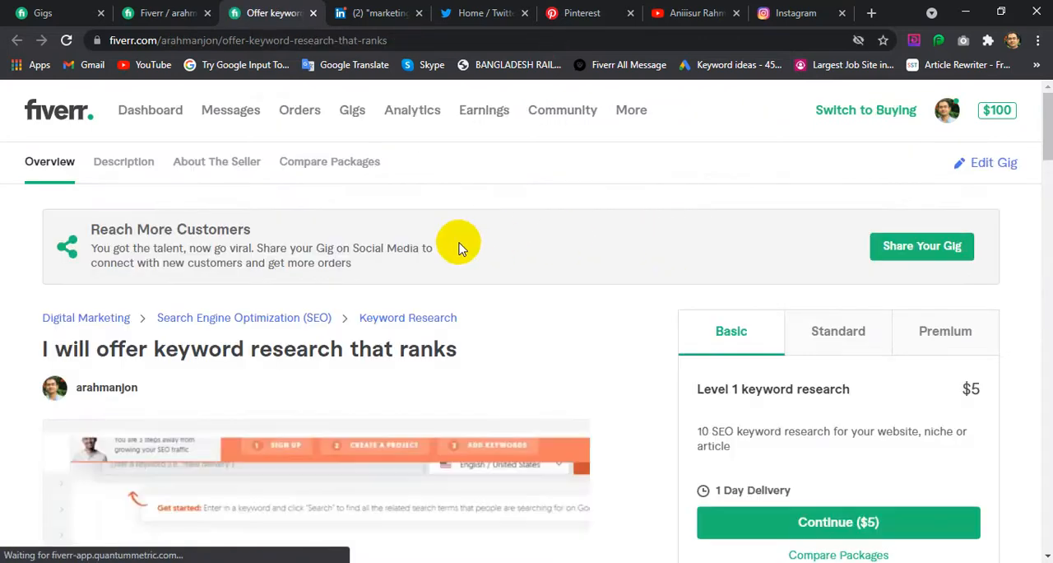
scroll(499, 313, "down", 6)
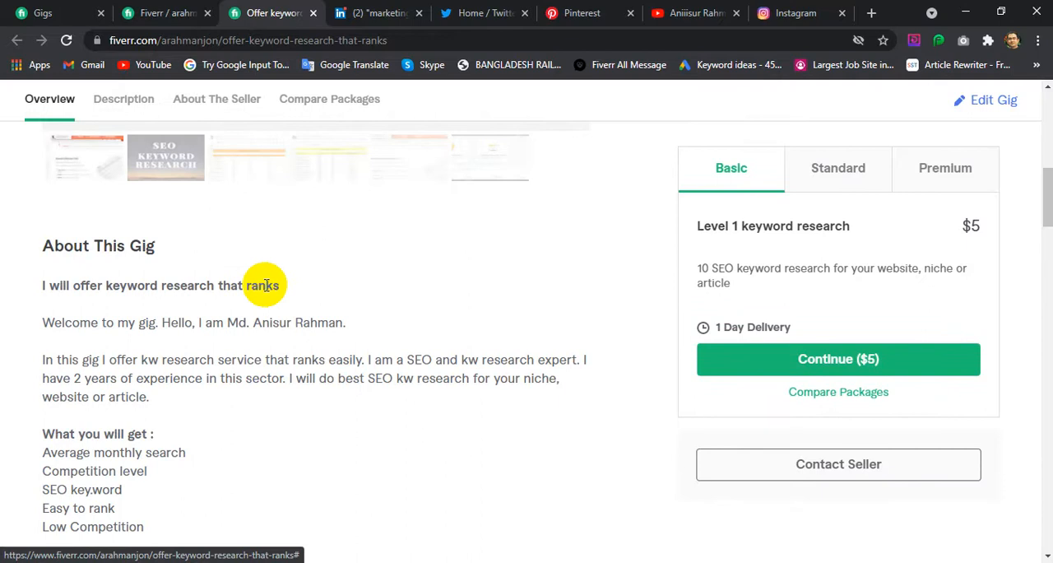
scroll(266, 285, "down", 5)
scroll(266, 286, "up", 7)
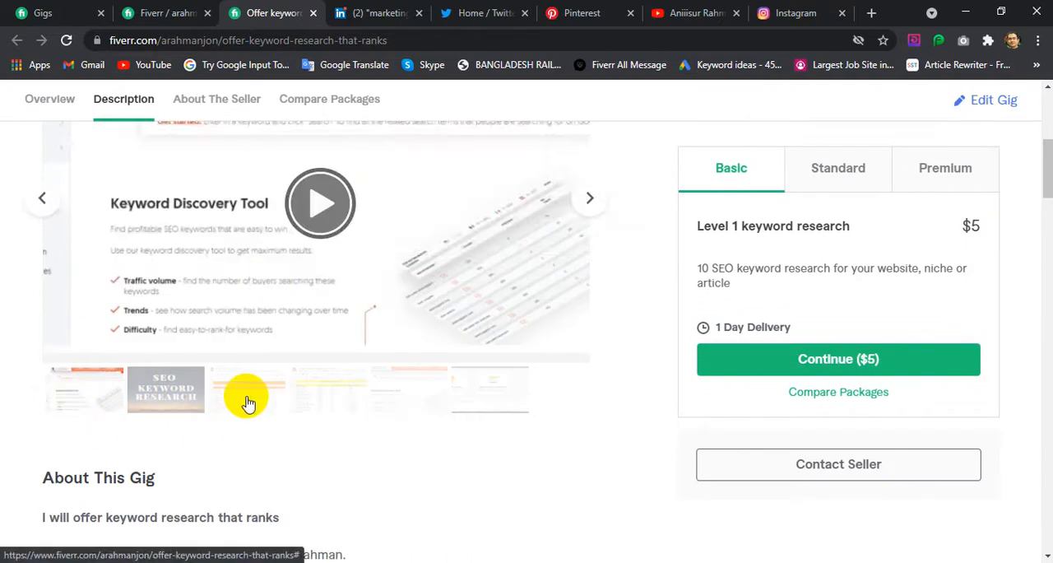
View the yellow keyword research sheet and both PDF documents in the gig page's gallery
left_click(342, 388)
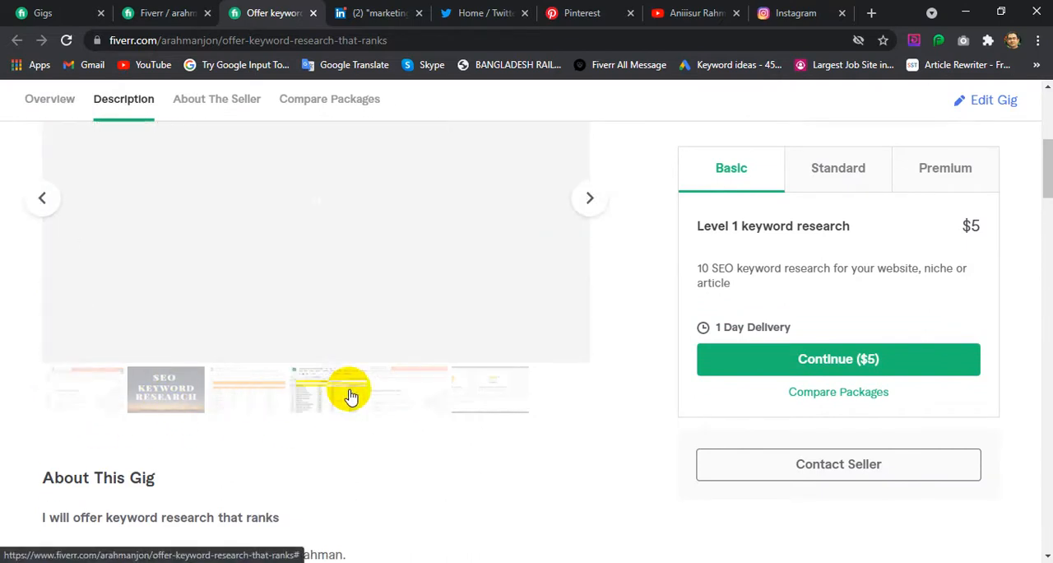
left_click(410, 458)
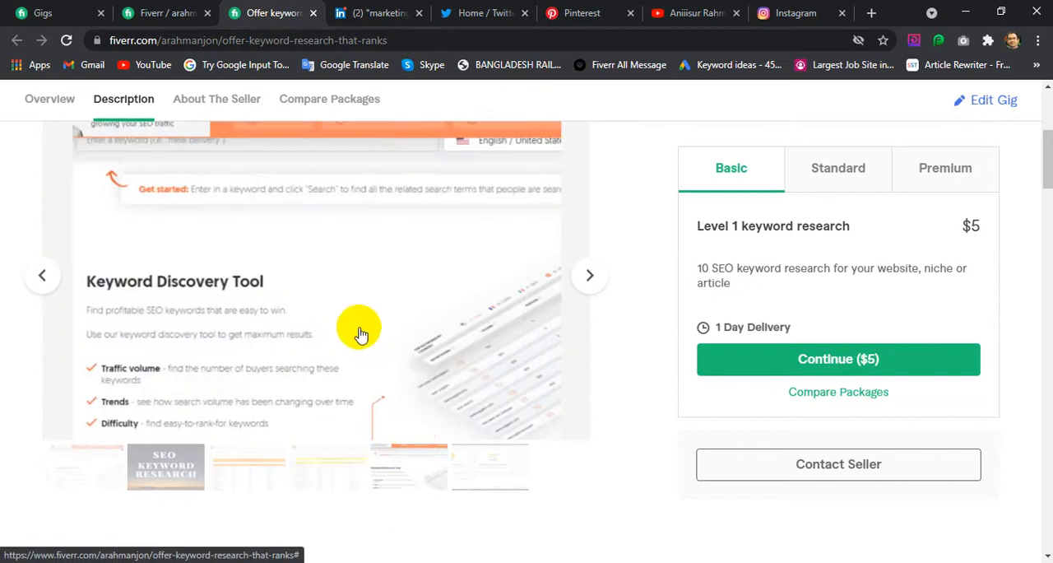
scroll(352, 319, "down", 1)
left_click(471, 406)
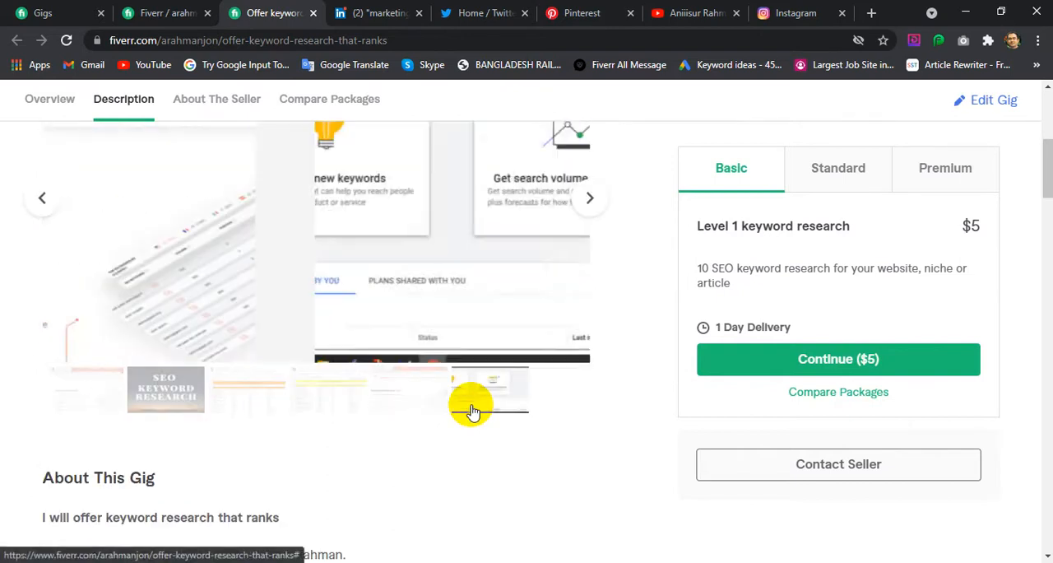
scroll(371, 463, "up", 4)
scroll(518, 364, "down", 3)
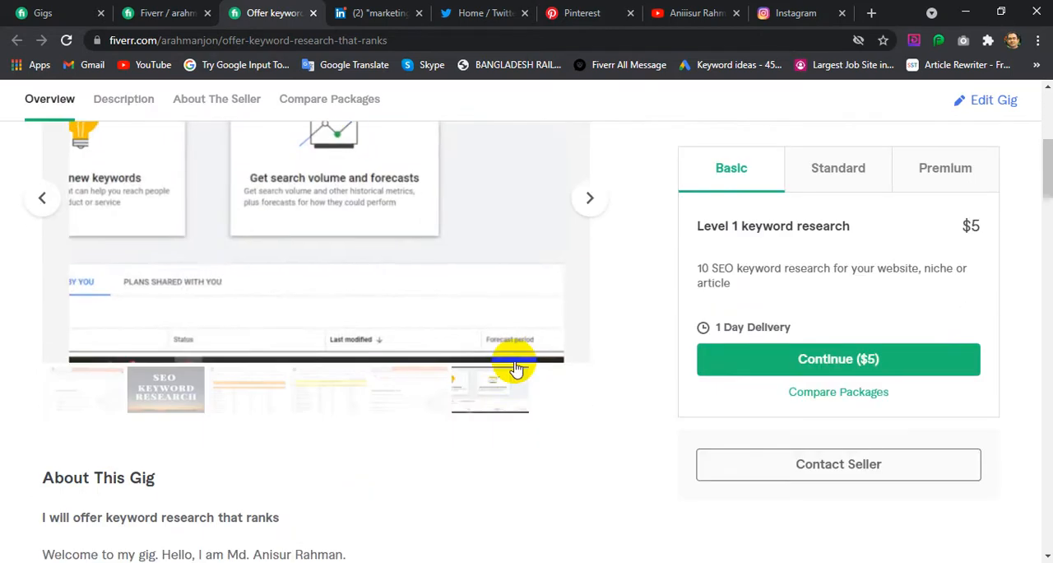
scroll(494, 375, "up", 4)
mouse_move(516, 454)
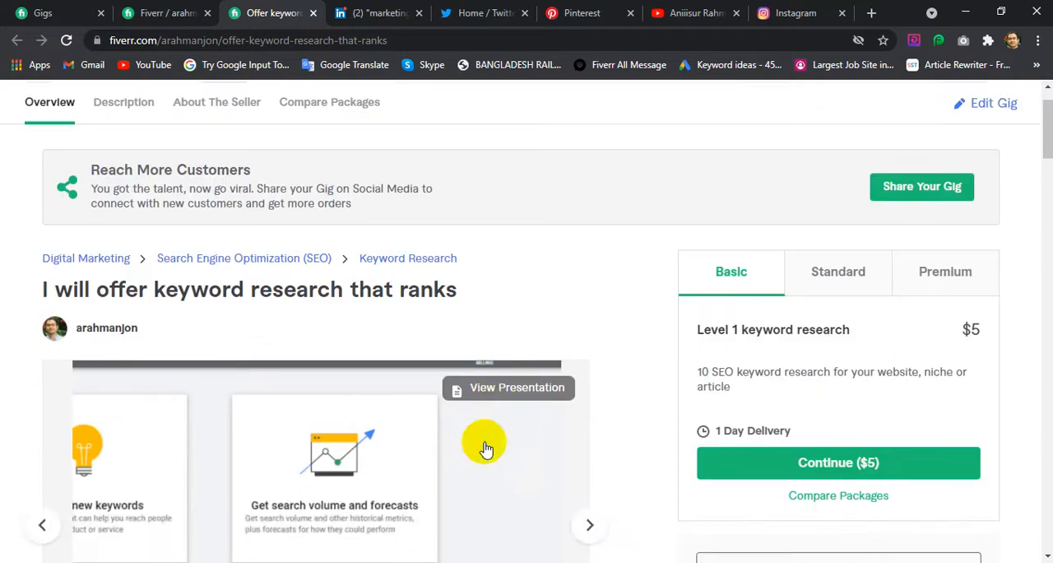
View the second PDF as a full presentation, look through its keyword planner and spreadsheet pages, and close it
scroll(482, 442, "down", 1)
left_click(475, 372)
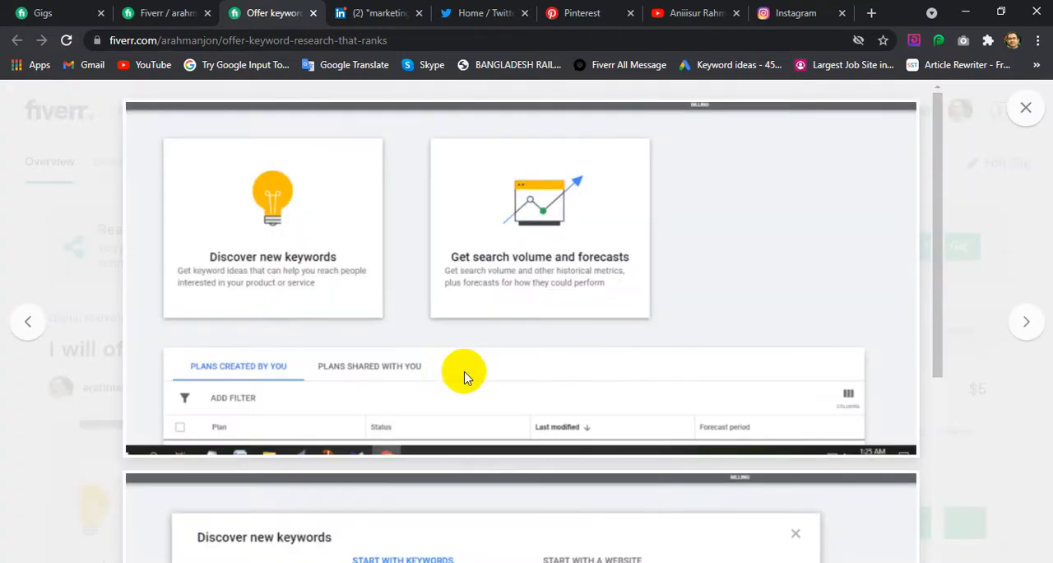
scroll(628, 308, "down", 15)
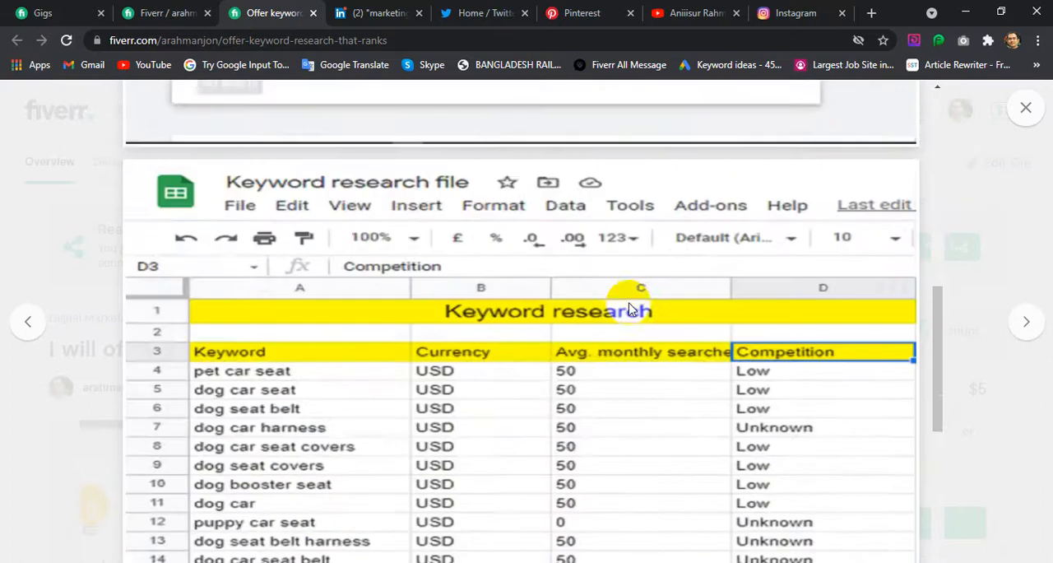
scroll(628, 309, "up", 15)
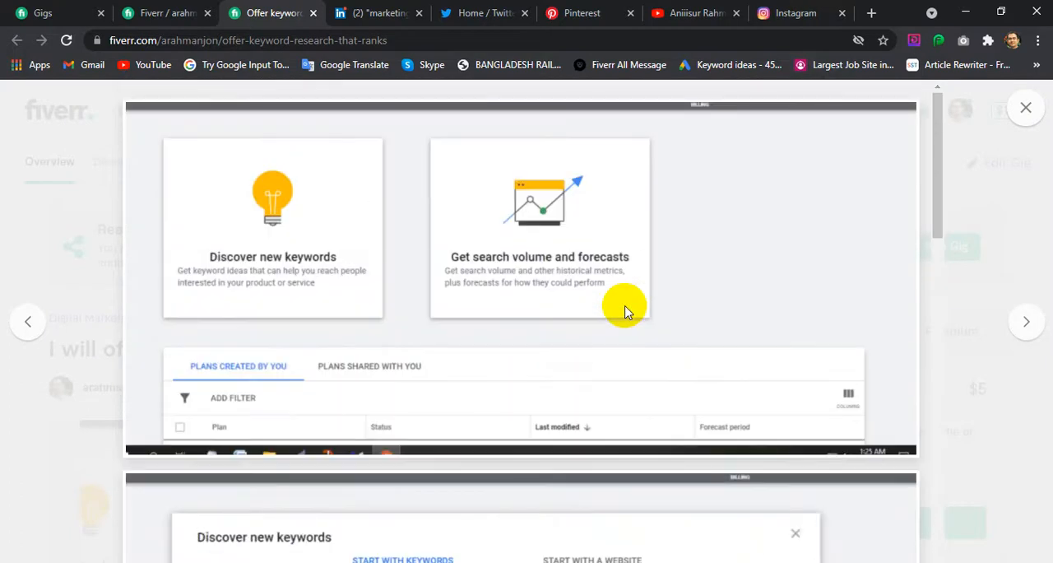
scroll(781, 309, "down", 7)
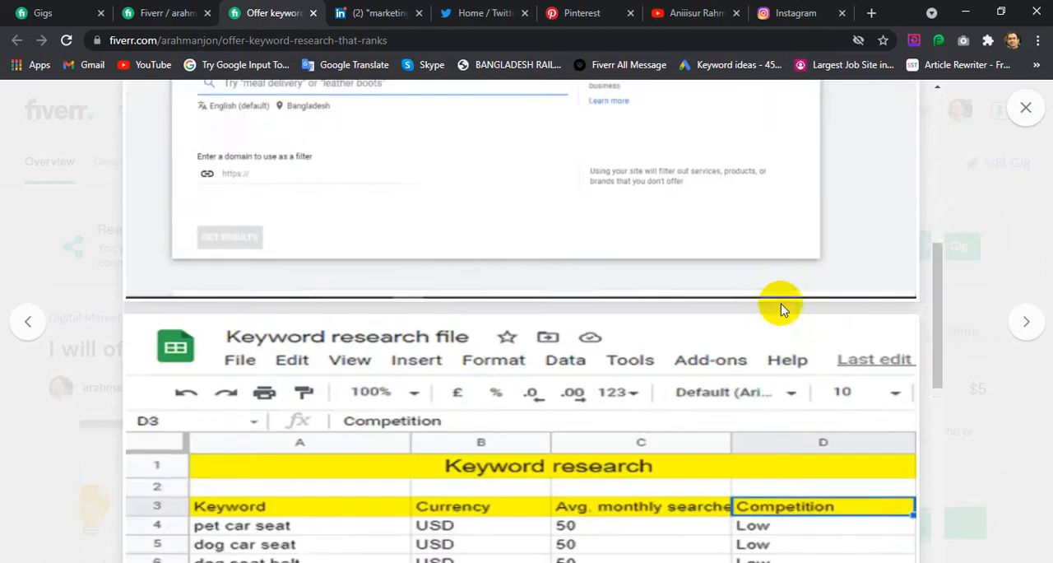
scroll(782, 306, "down", 5)
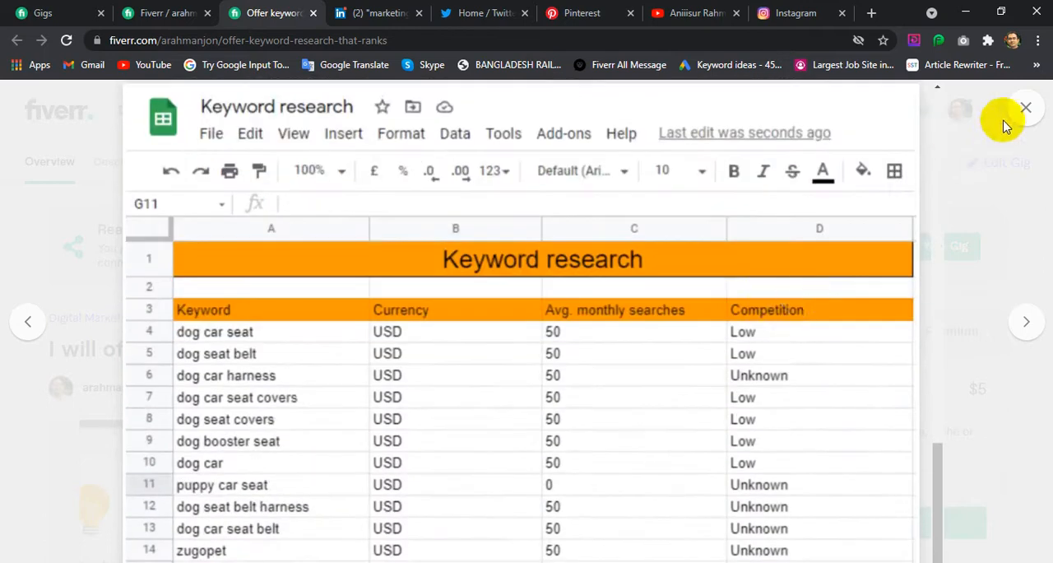
left_click(1024, 109)
Open the first PDF's presentation showing the Keyword Discovery Tool, look through its pages, and close it
scroll(494, 345, "down", 5)
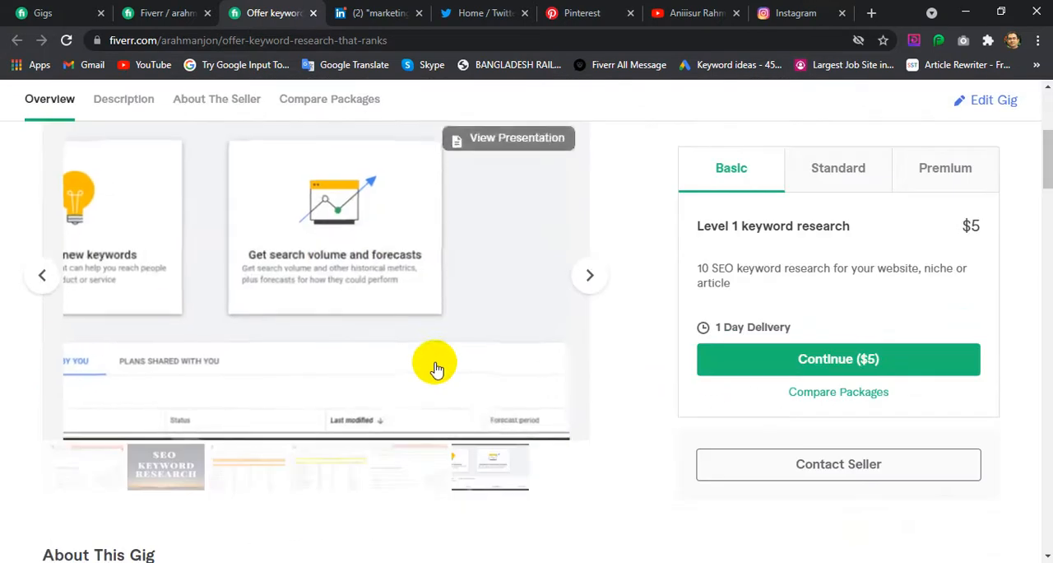
scroll(436, 369, "down", 4)
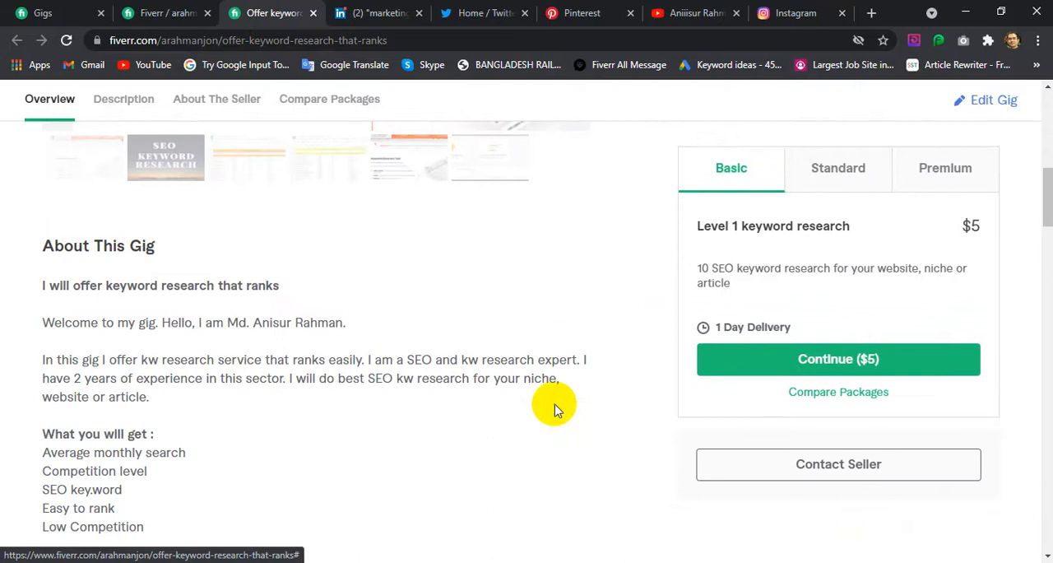
scroll(463, 404, "up", 5)
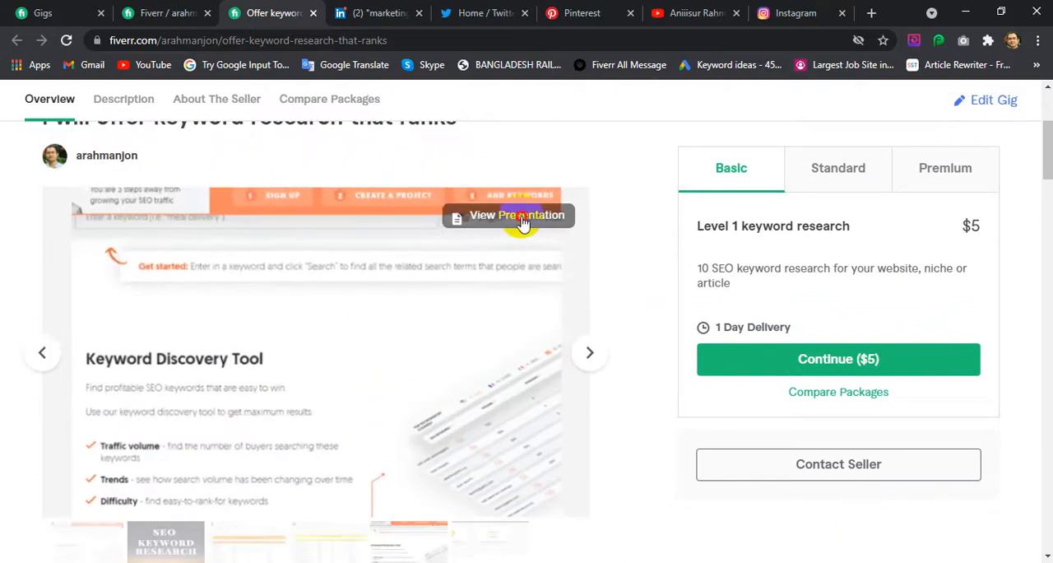
left_click(522, 215)
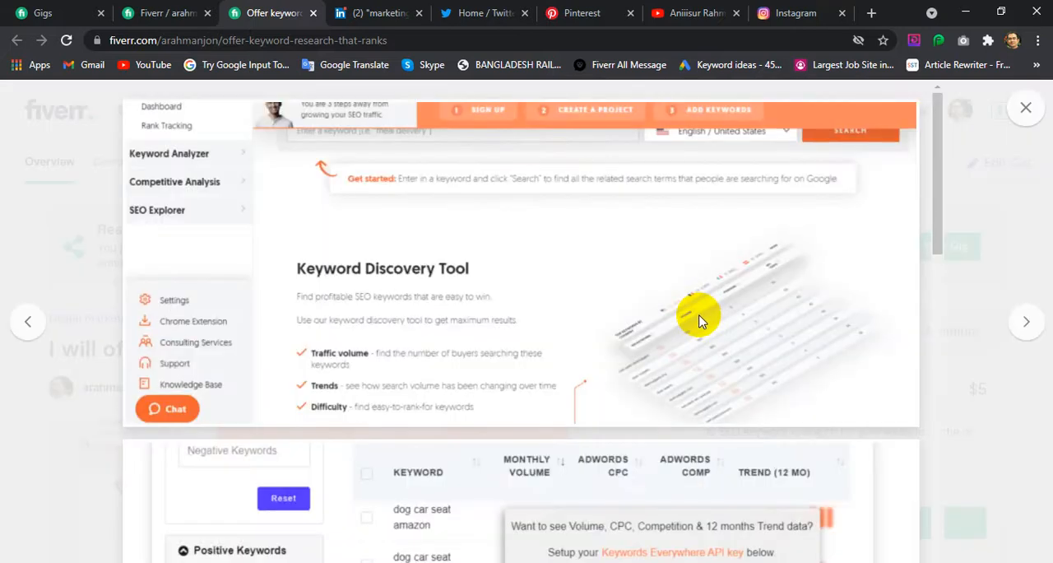
scroll(699, 321, "down", 15)
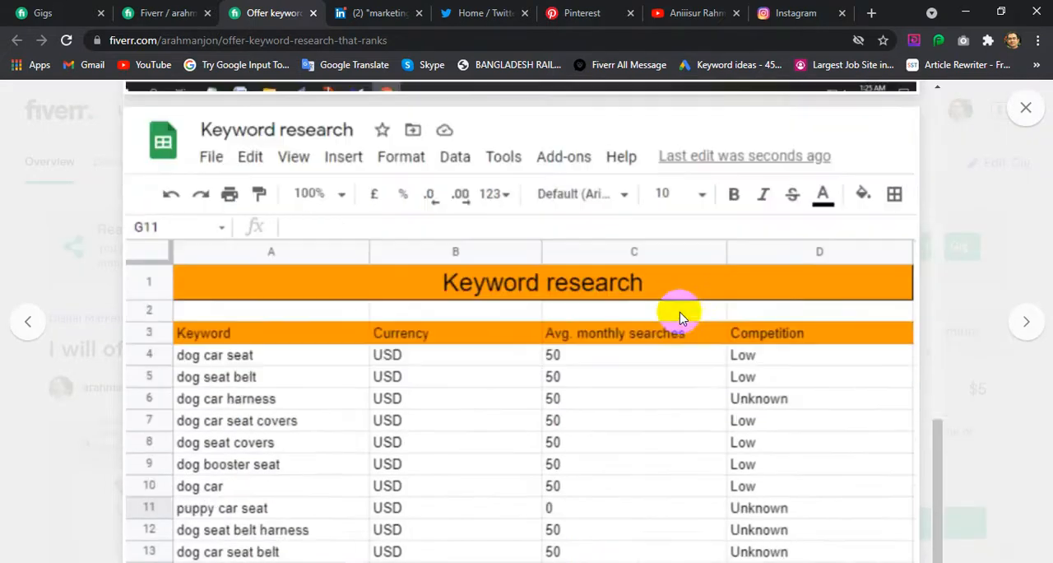
scroll(680, 318, "up", 10)
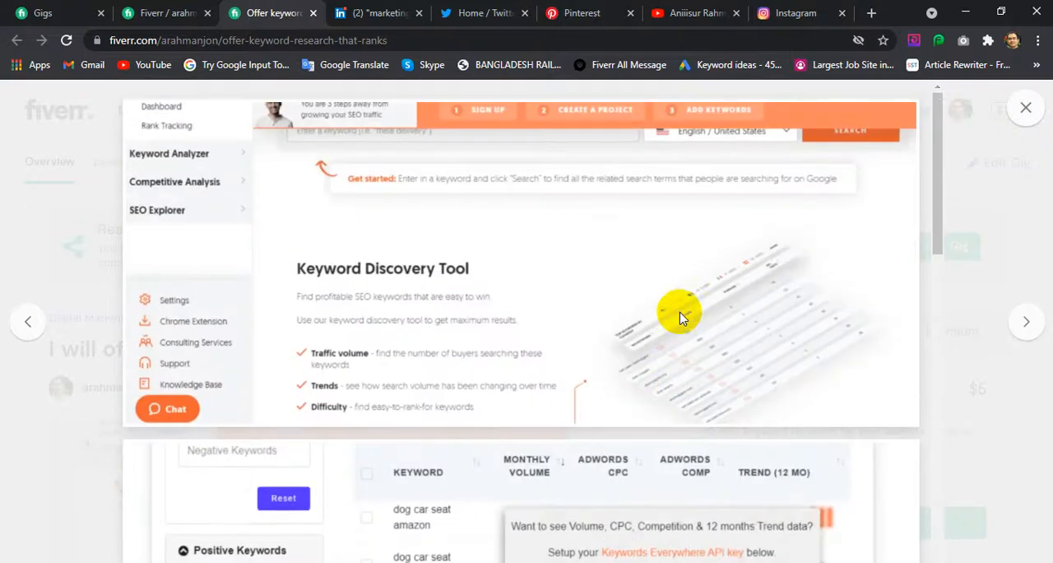
left_click(1025, 109)
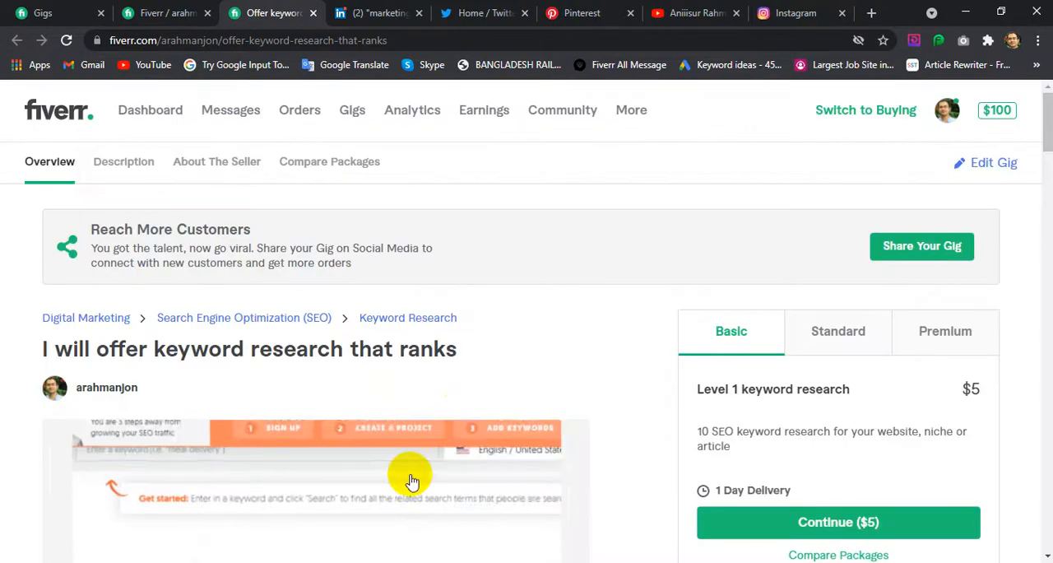
Look over the gig's description and switch to the open YouTube channel's videos page
scroll(432, 412, "down", 10)
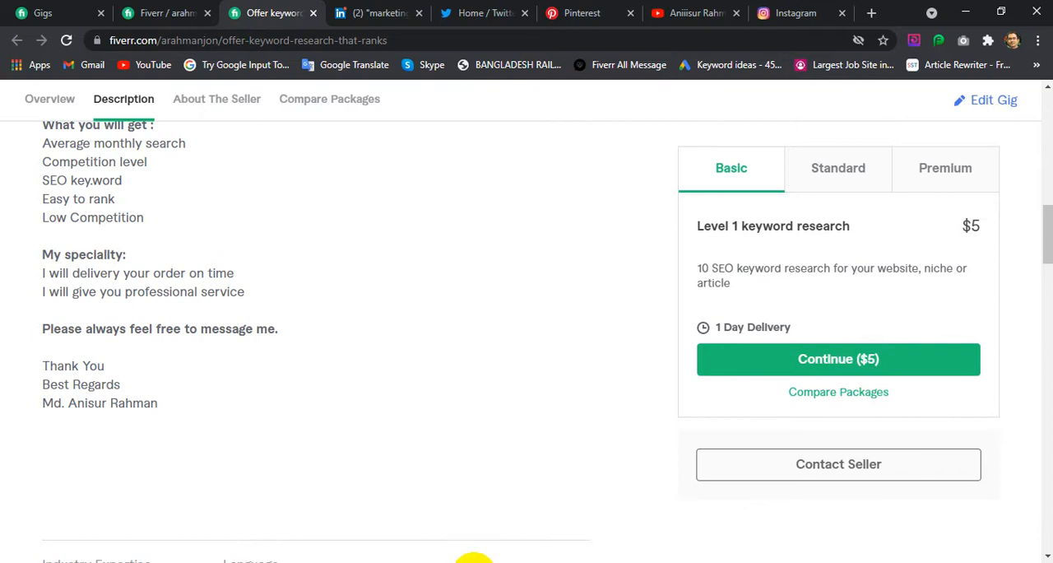
left_click(672, 13)
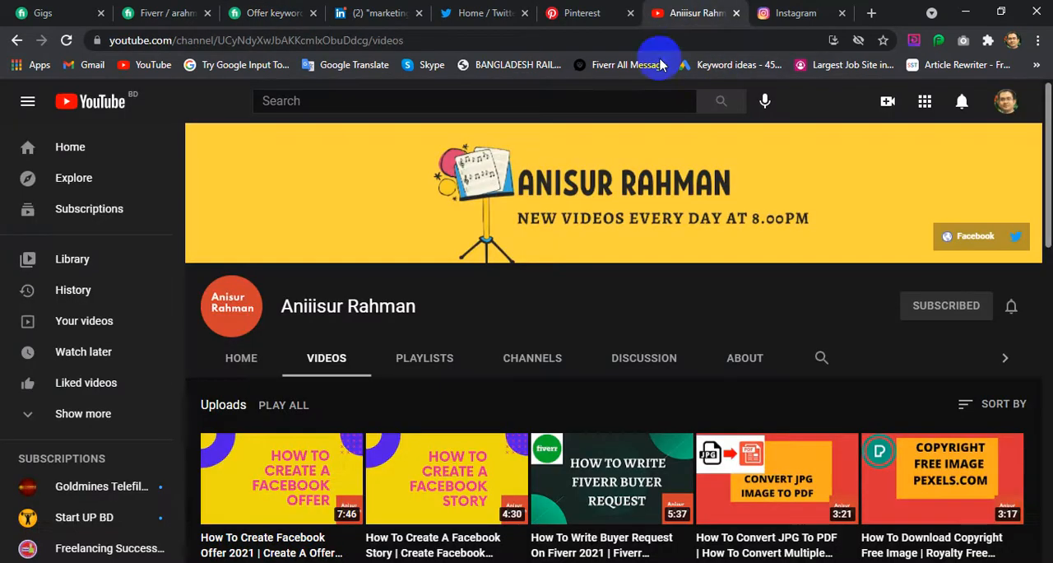